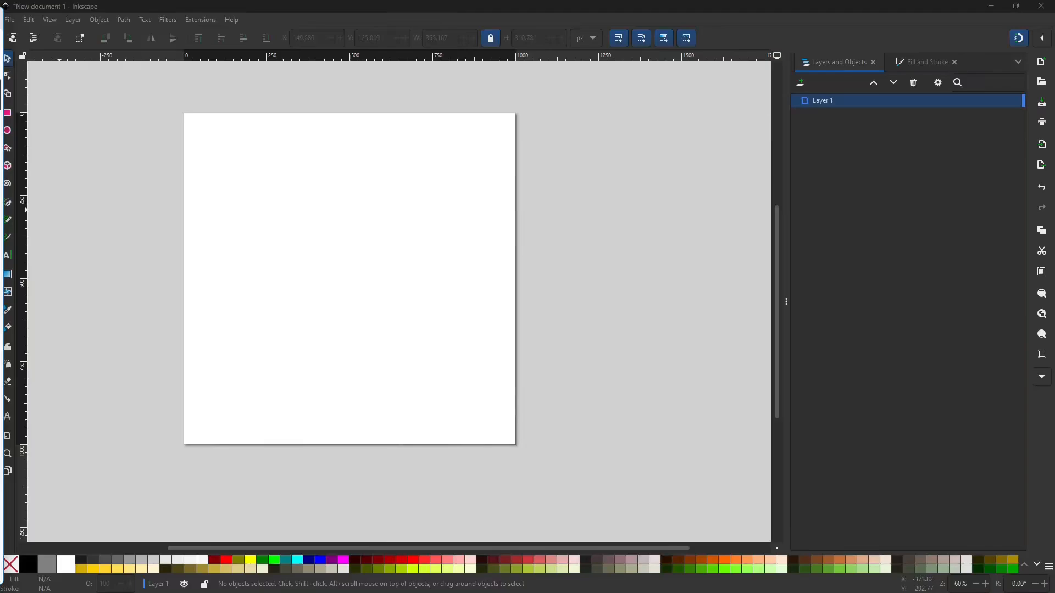
{"action": "double_click", "coordinate": [390, 6]}
{"action": "double_click", "coordinate": [391, 8]}
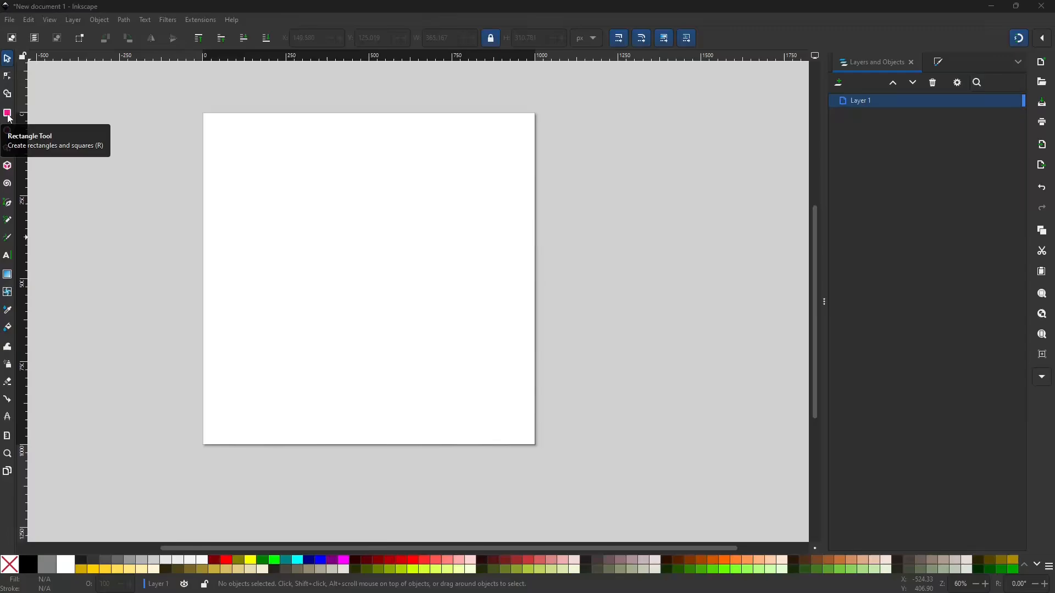
Draw a rectangle about 524 by 359 px in the upper part of the page and deselect it.
{"action": "left_click", "coordinate": [8, 114]}
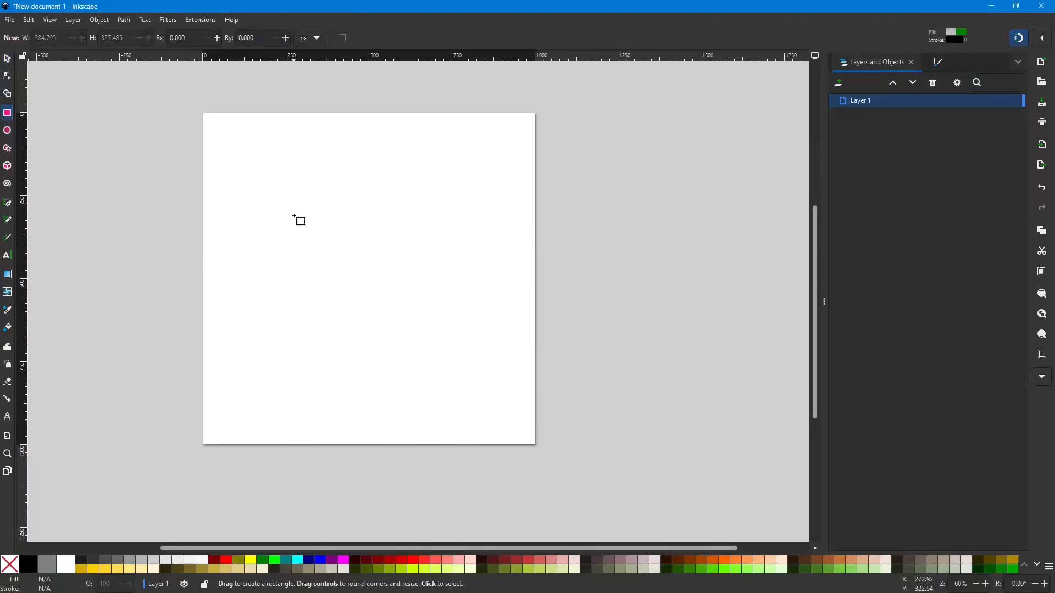
{"action": "left_click_drag", "start_coordinate": [251, 162], "coordinate": [421, 278]}
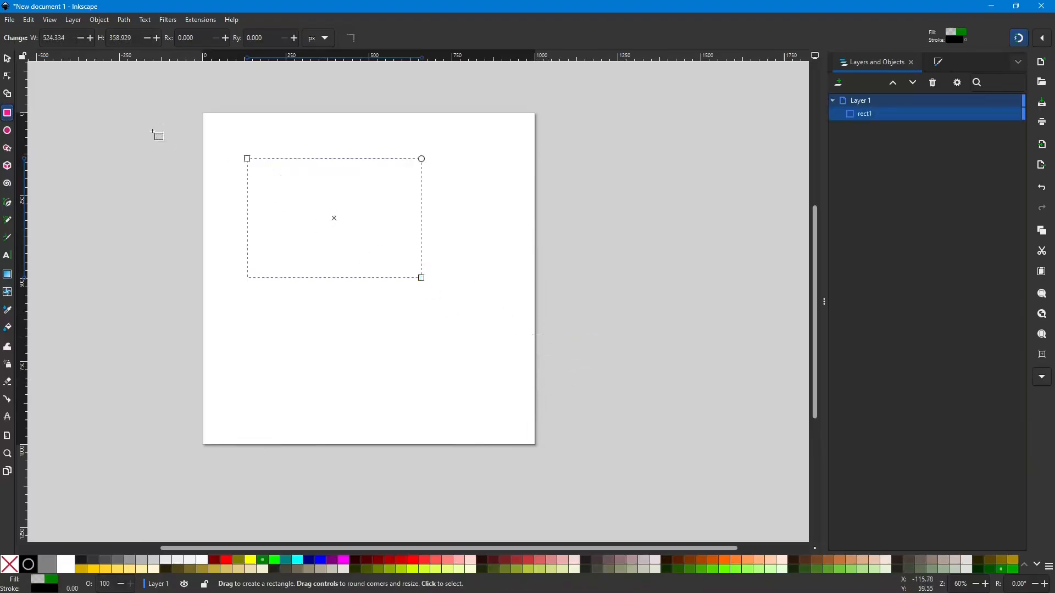
{"action": "left_click", "coordinate": [7, 58]}
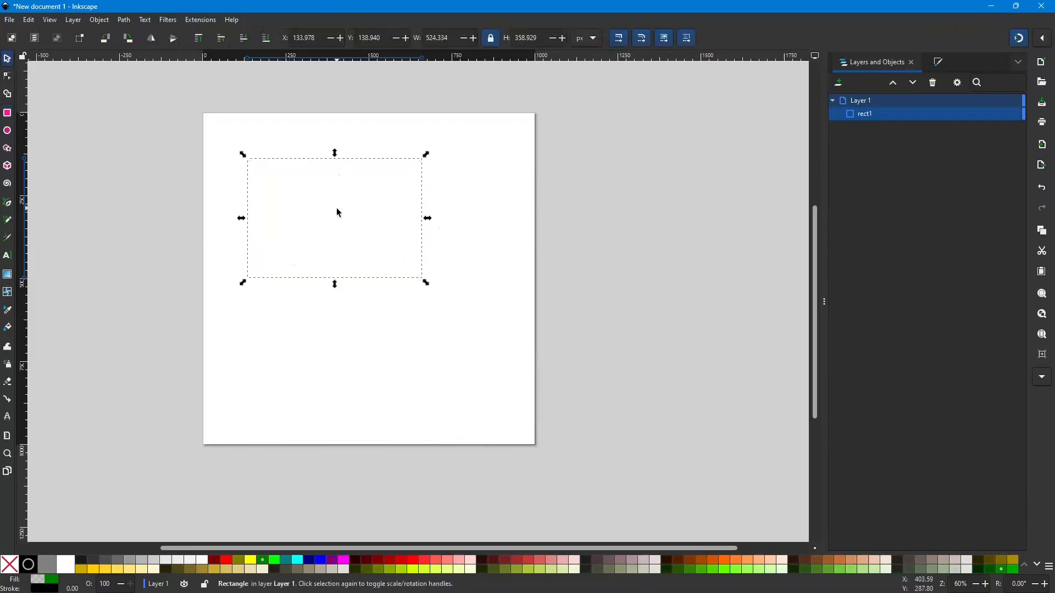
{"action": "key", "text": "Escape"}
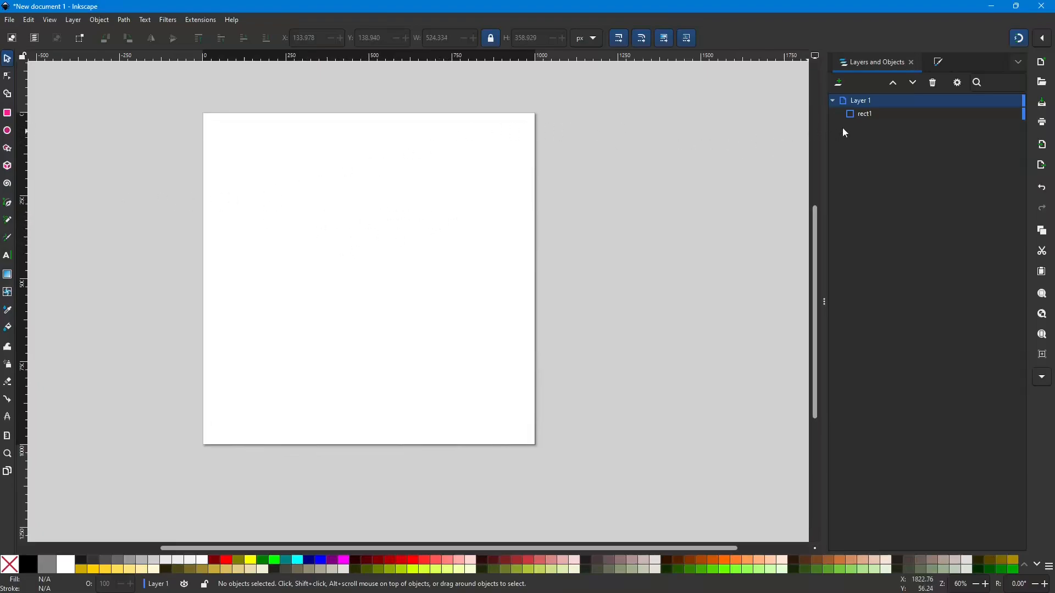
Select rect1 in the object list, try blue as its fill and set the fill to red.
{"action": "left_click", "coordinate": [872, 113]}
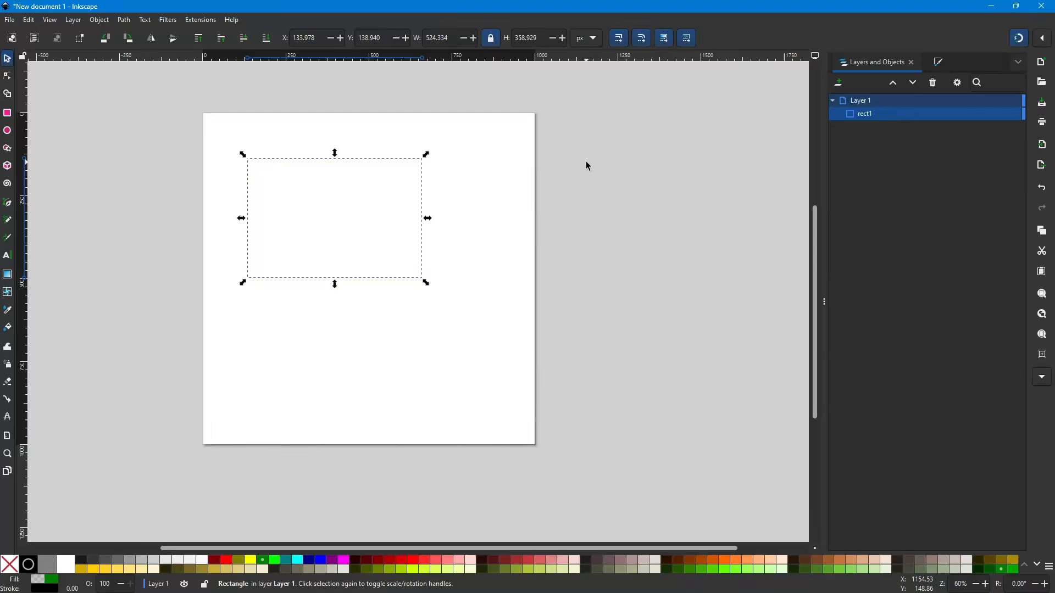
{"action": "left_click", "coordinate": [227, 561]}
{"action": "left_click", "coordinate": [321, 561]}
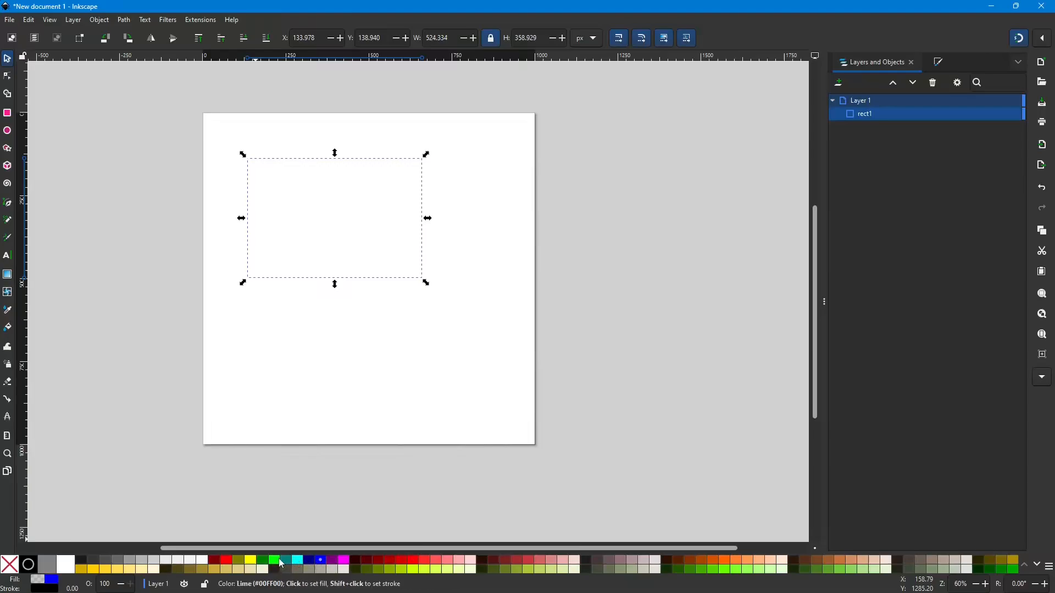
{"action": "left_click", "coordinate": [227, 561]}
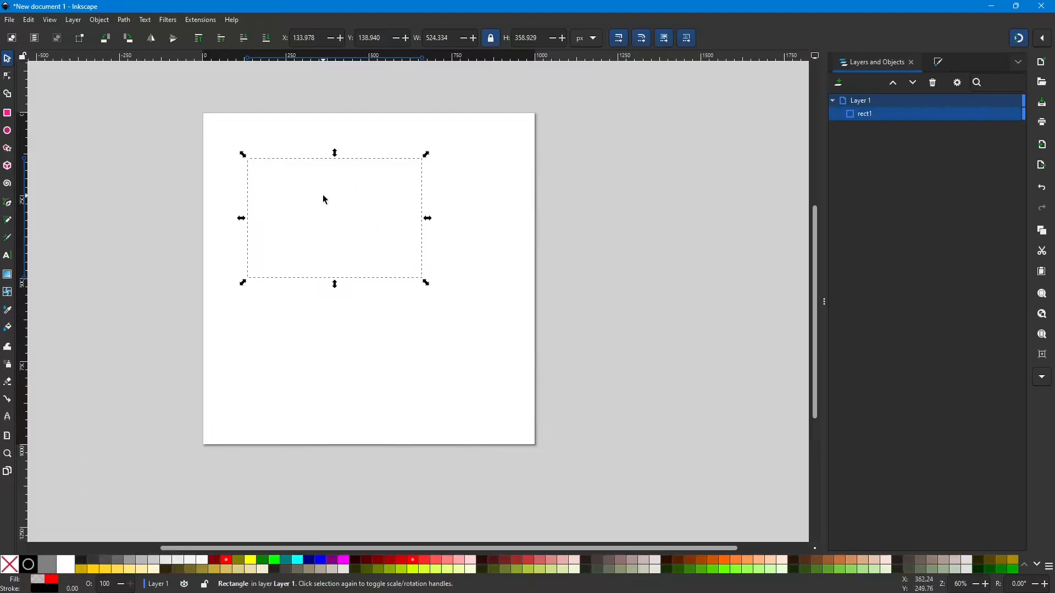
Try to pick the fully transparent rectangle on the canvas, and select rect1 from the object list instead.
{"action": "left_click", "coordinate": [340, 223]}
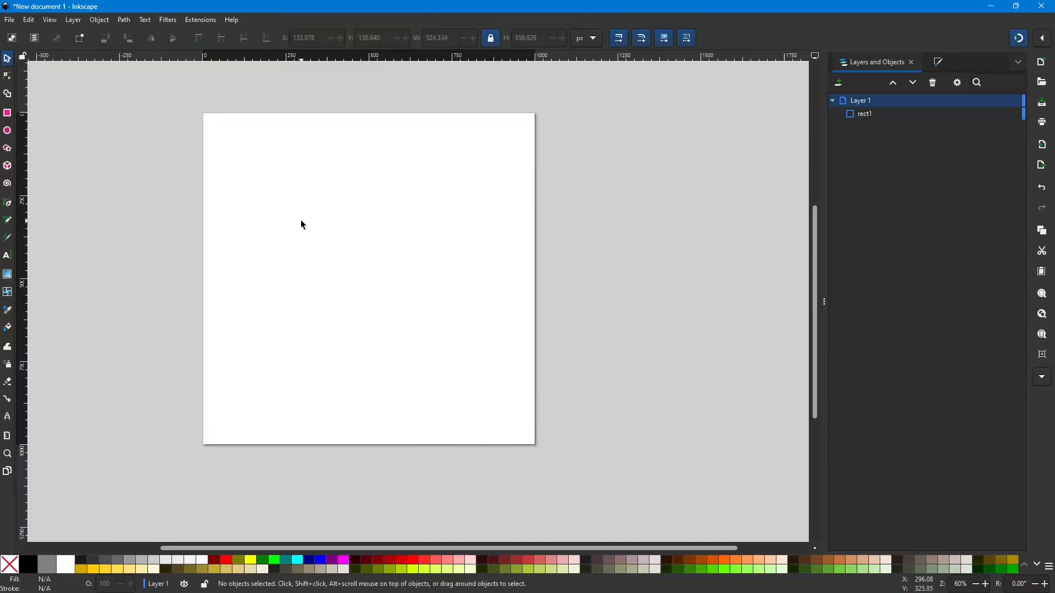
{"action": "left_click", "coordinate": [252, 213]}
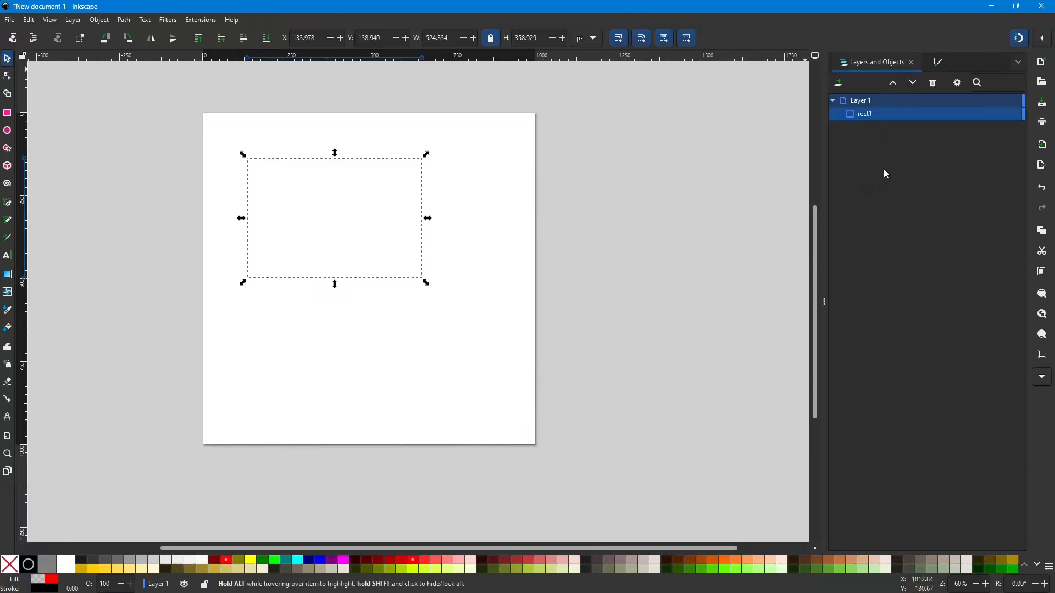
{"action": "left_click", "coordinate": [870, 115]}
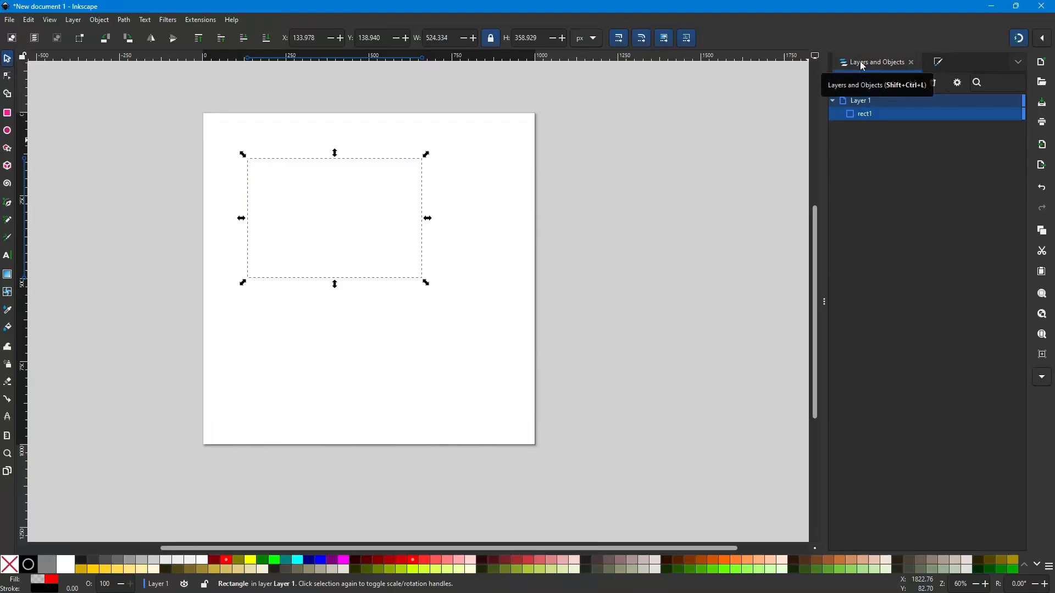
Close the Layers and Objects and Fill and Stroke dialogs, and reopen Layers and Objects in a wider dock.
{"action": "left_click", "coordinate": [911, 63]}
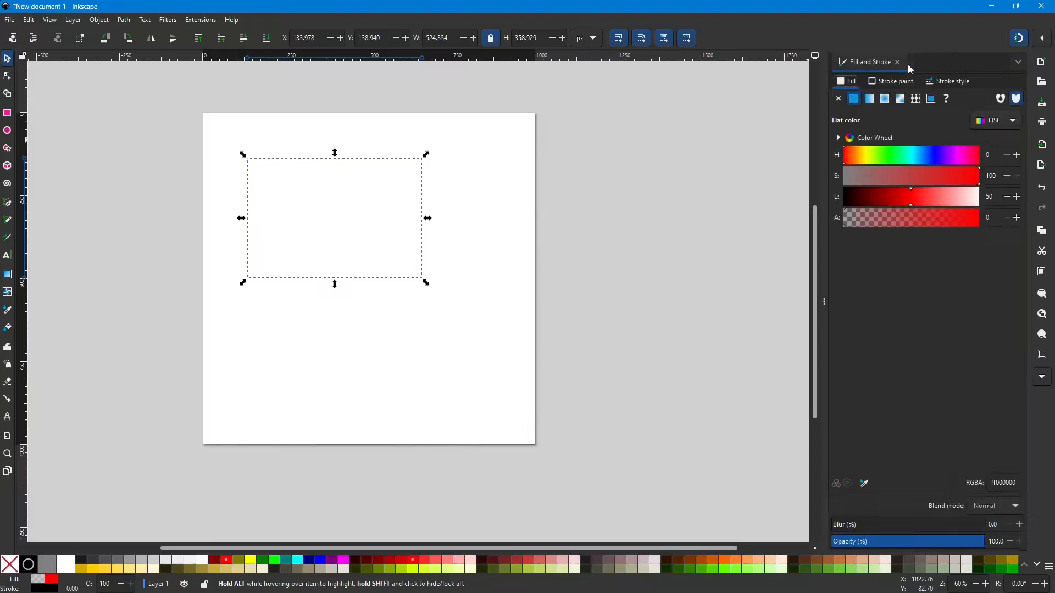
{"action": "left_click", "coordinate": [898, 62]}
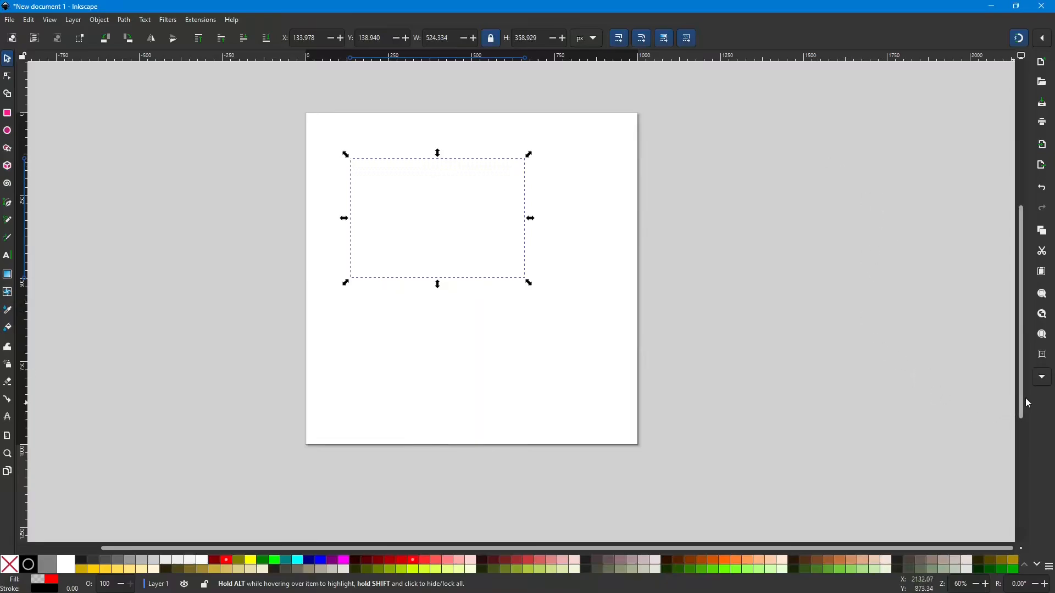
{"action": "left_click", "coordinate": [1044, 377]}
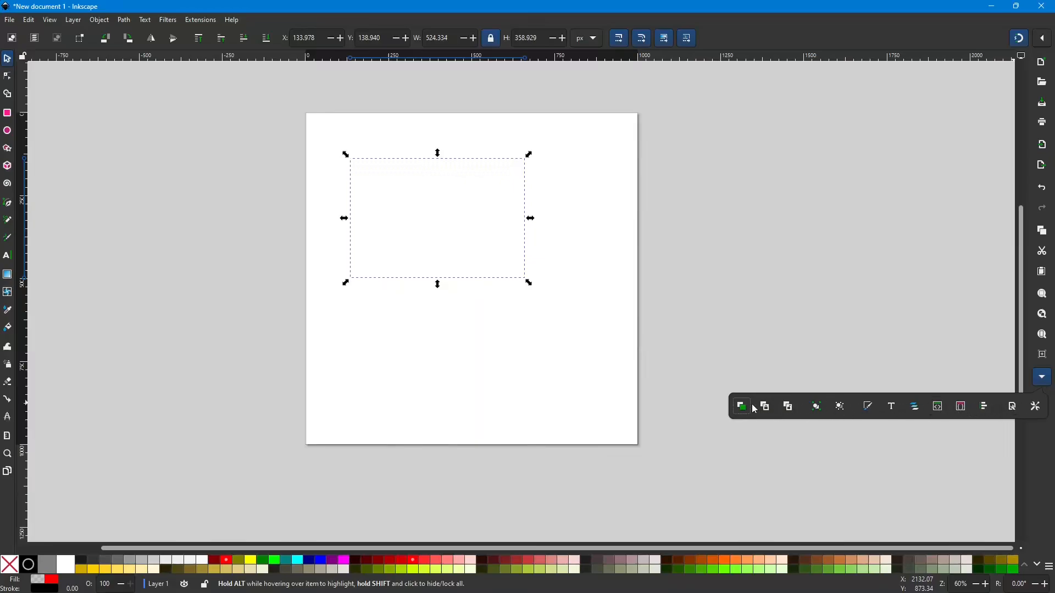
{"action": "left_click", "coordinate": [915, 409]}
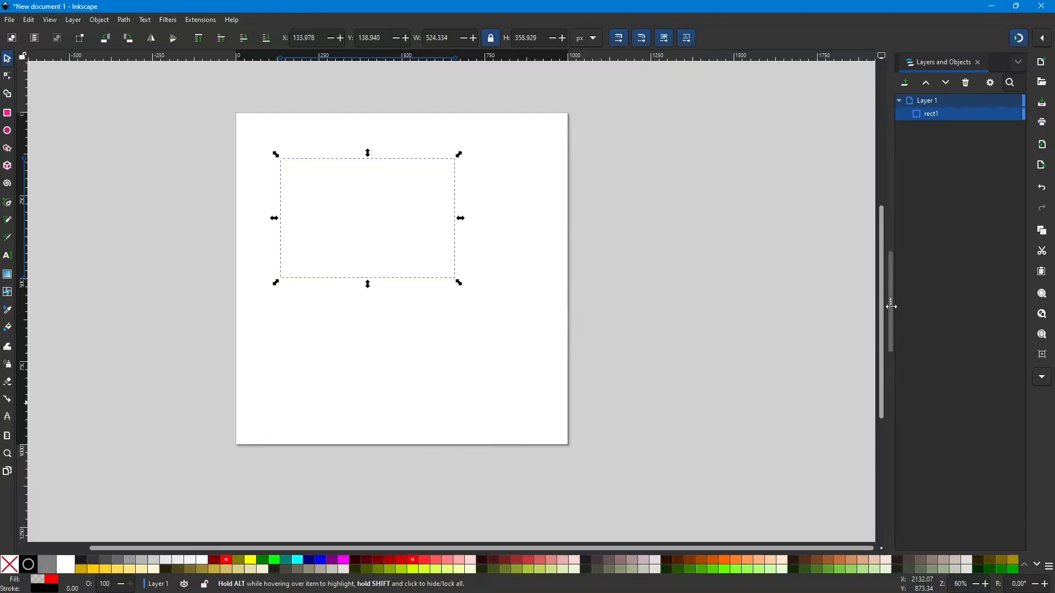
{"action": "left_click_drag", "start_coordinate": [891, 302], "coordinate": [831, 302]}
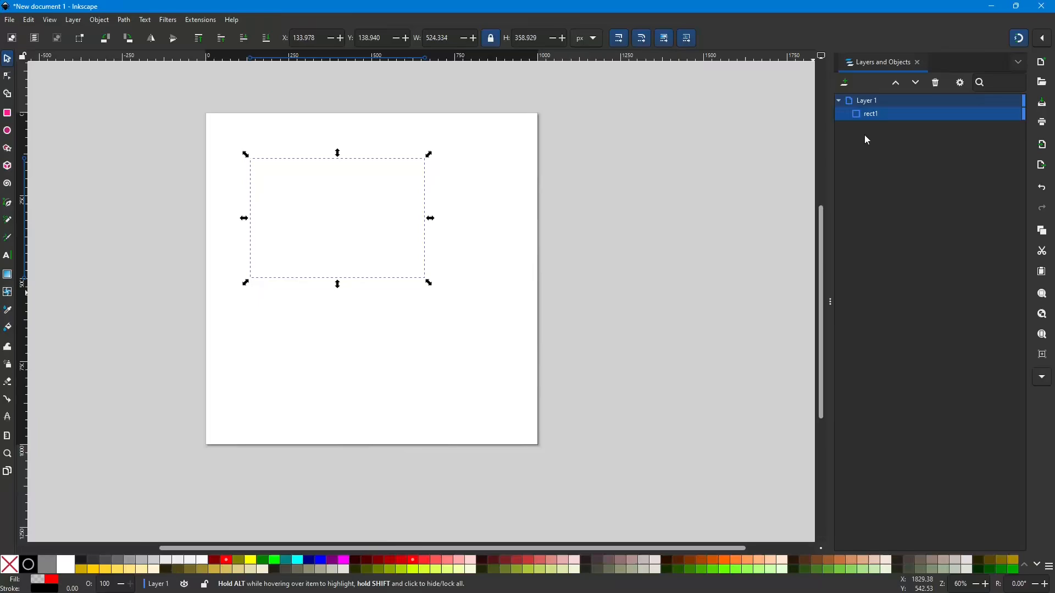
Reopen the Fill and Stroke dialog alongside Layers and Objects and widen the dock until both dialog names fit.
{"action": "left_click", "coordinate": [1042, 379]}
{"action": "left_click", "coordinate": [1019, 64]}
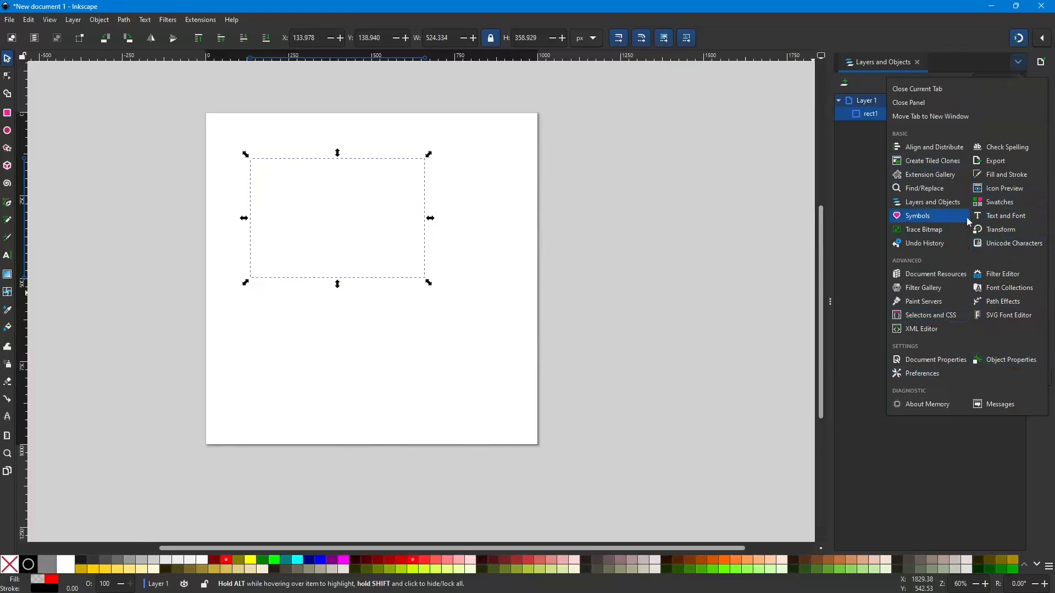
{"action": "left_click", "coordinate": [992, 175]}
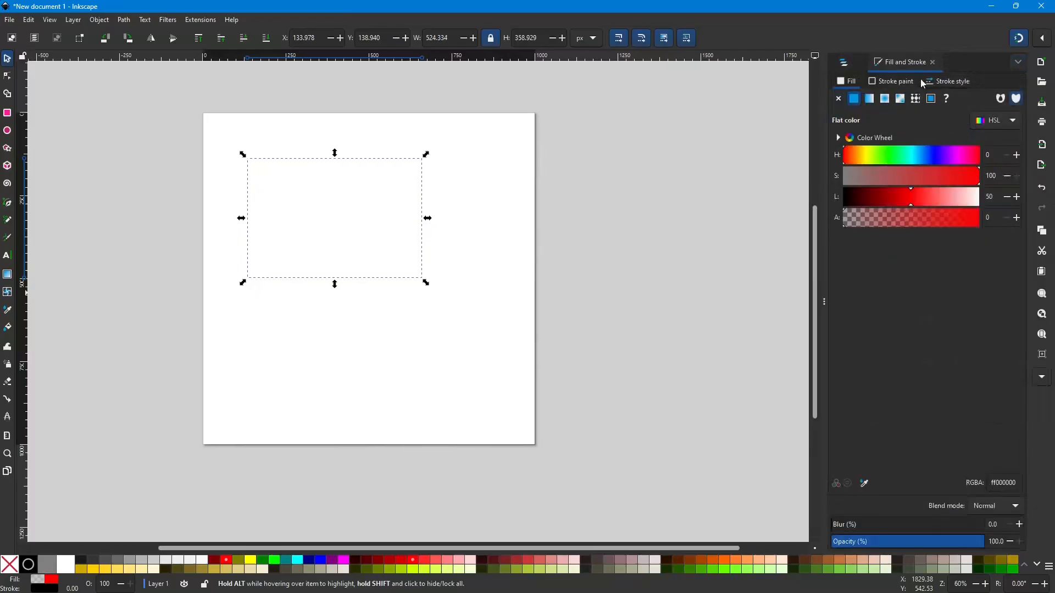
{"action": "left_click", "coordinate": [841, 64]}
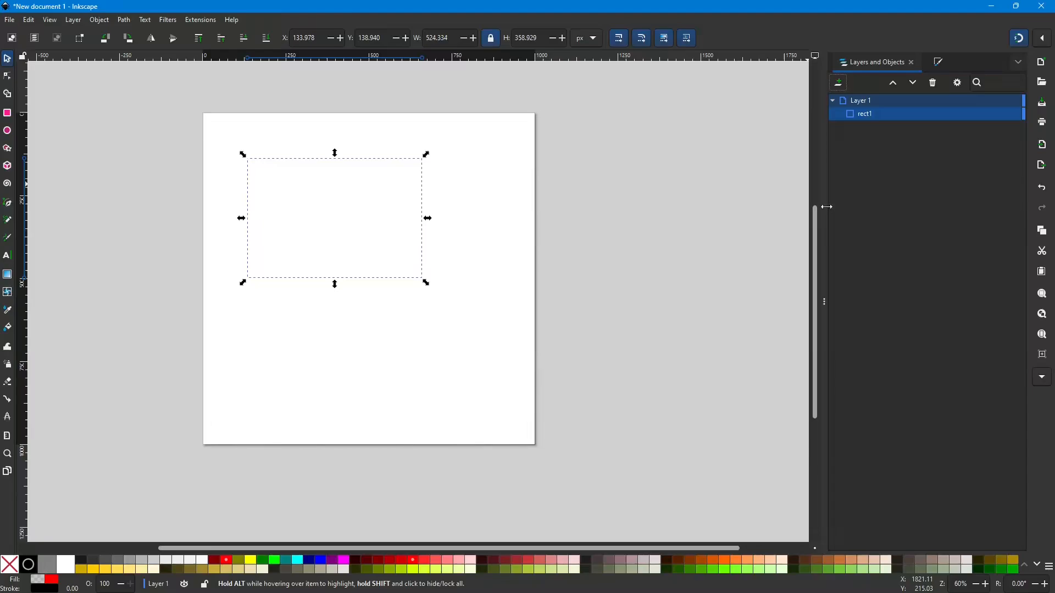
{"action": "left_click_drag", "start_coordinate": [828, 212], "coordinate": [779, 205]}
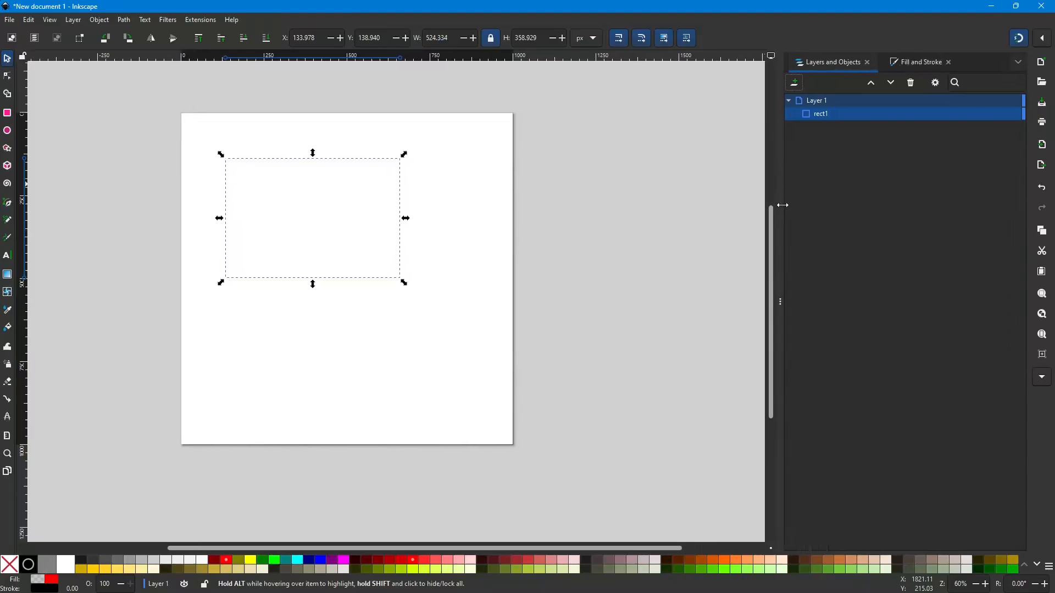
Alternate between the Layers and Objects and Fill and Stroke dialogs for the selected rectangle, ending on Fill and Stroke.
{"action": "left_click", "coordinate": [924, 63]}
{"action": "left_click", "coordinate": [823, 63]}
{"action": "left_click", "coordinate": [915, 64]}
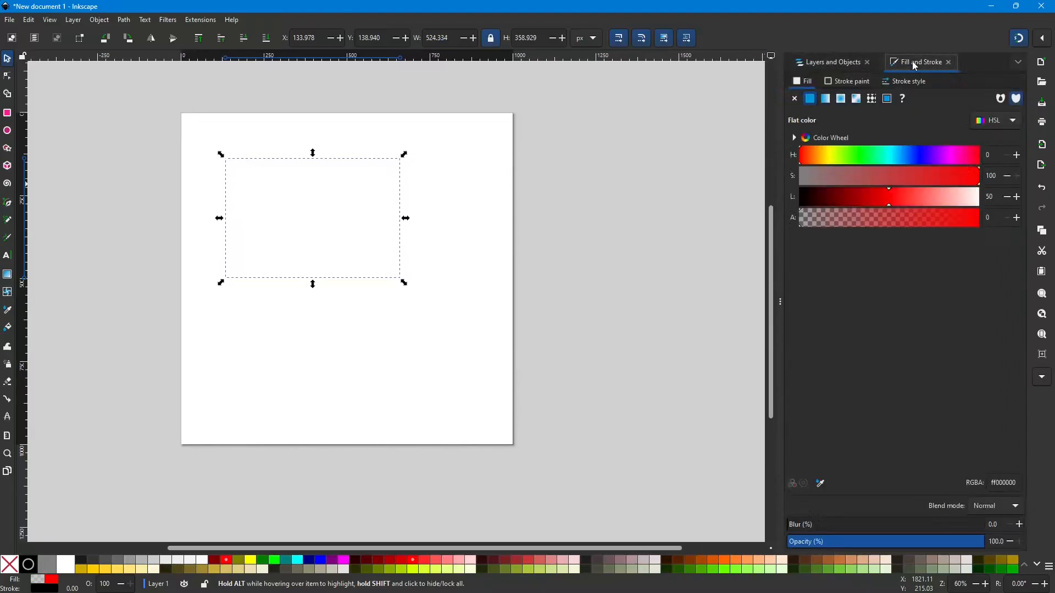
{"action": "left_click", "coordinate": [829, 67]}
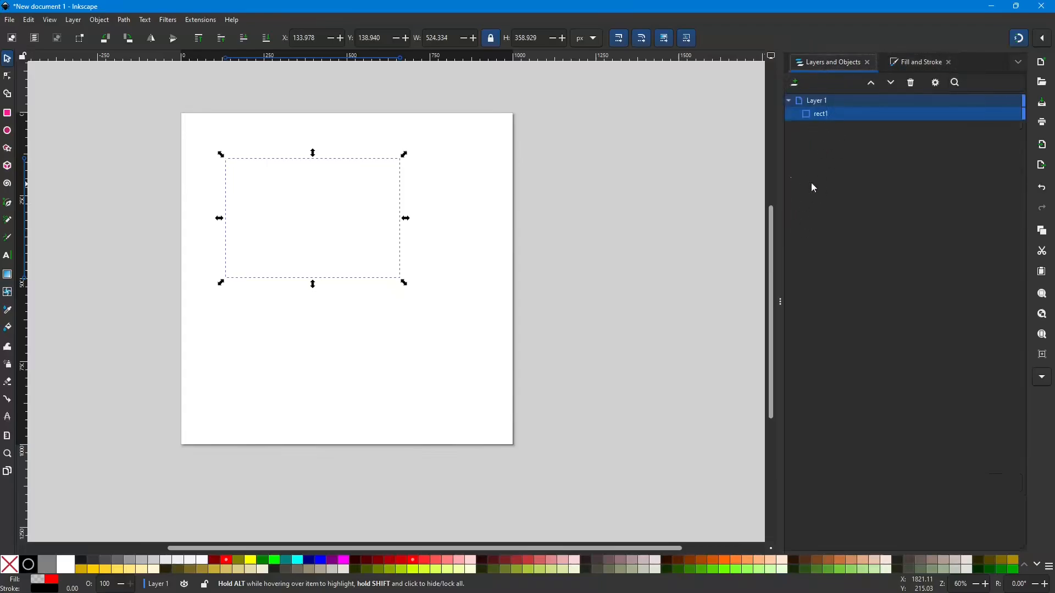
{"action": "left_click", "coordinate": [916, 63]}
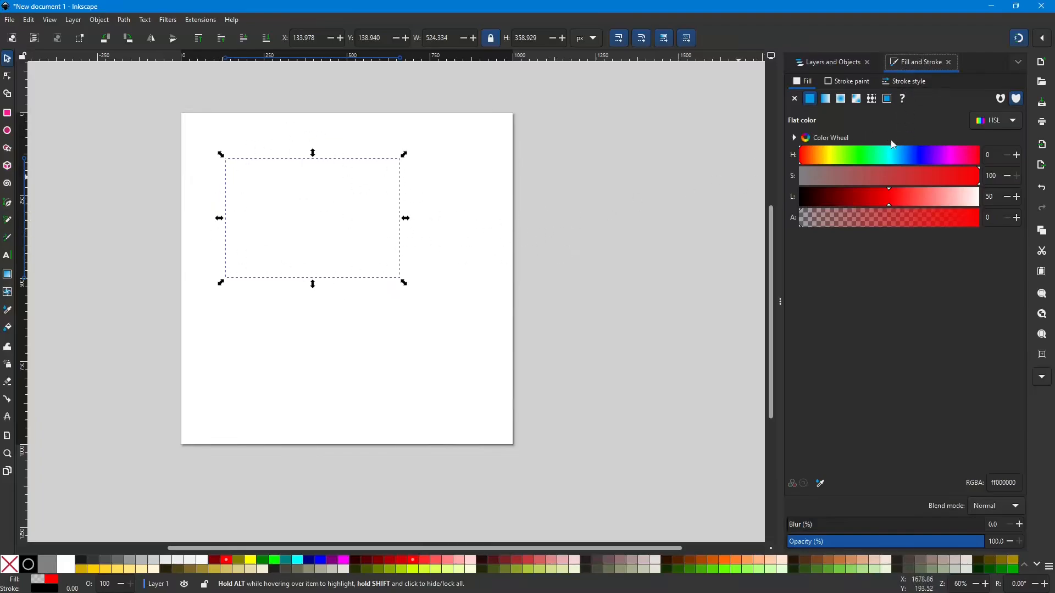
Deselect the rectangle, reselect rect1 from the object list and display its fill settings.
{"action": "left_click", "coordinate": [469, 219]}
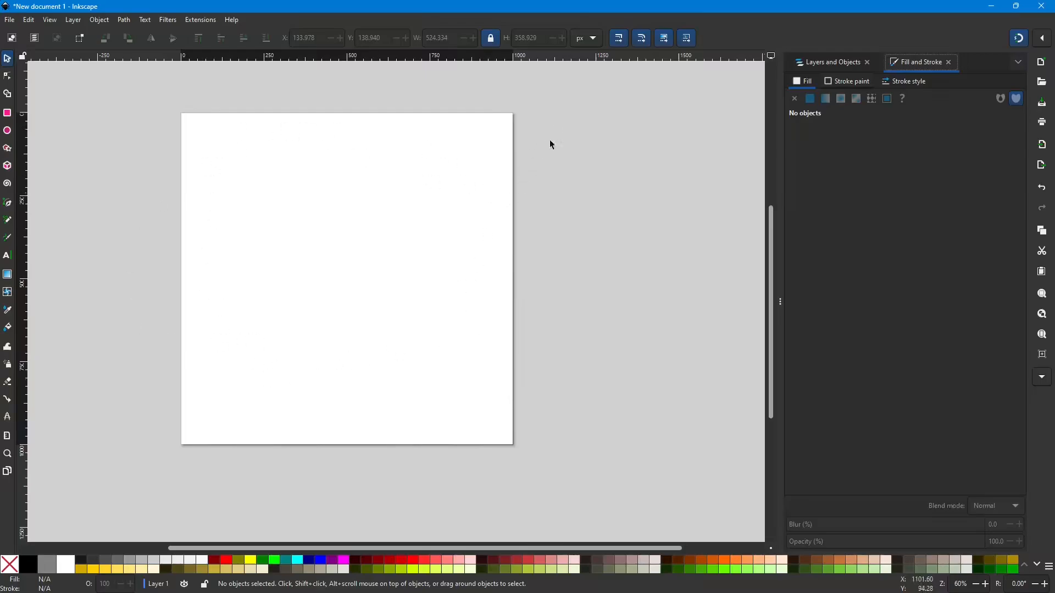
{"action": "left_click", "coordinate": [819, 63]}
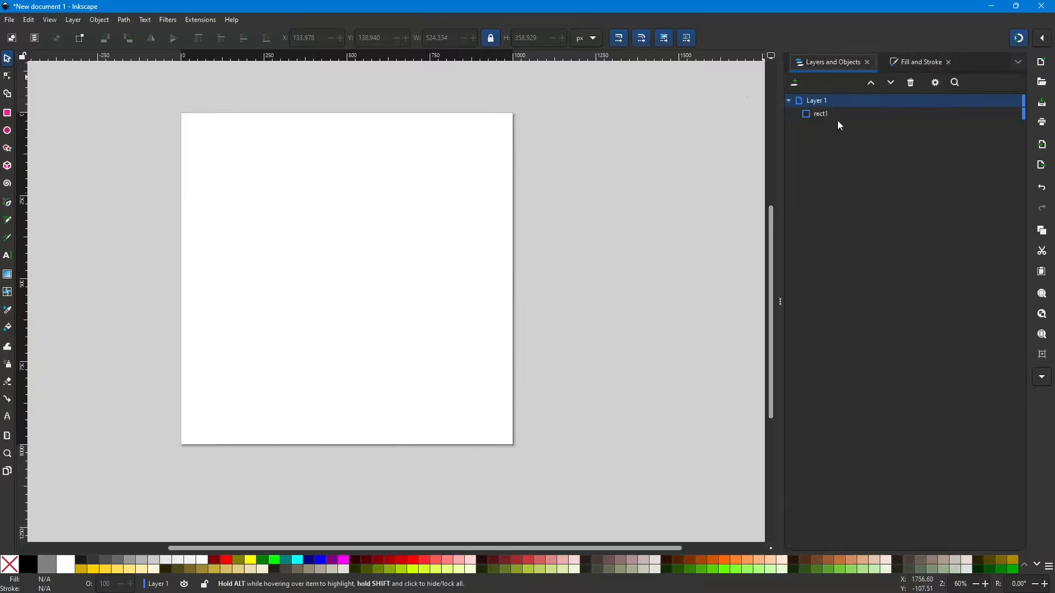
{"action": "left_click", "coordinate": [824, 114]}
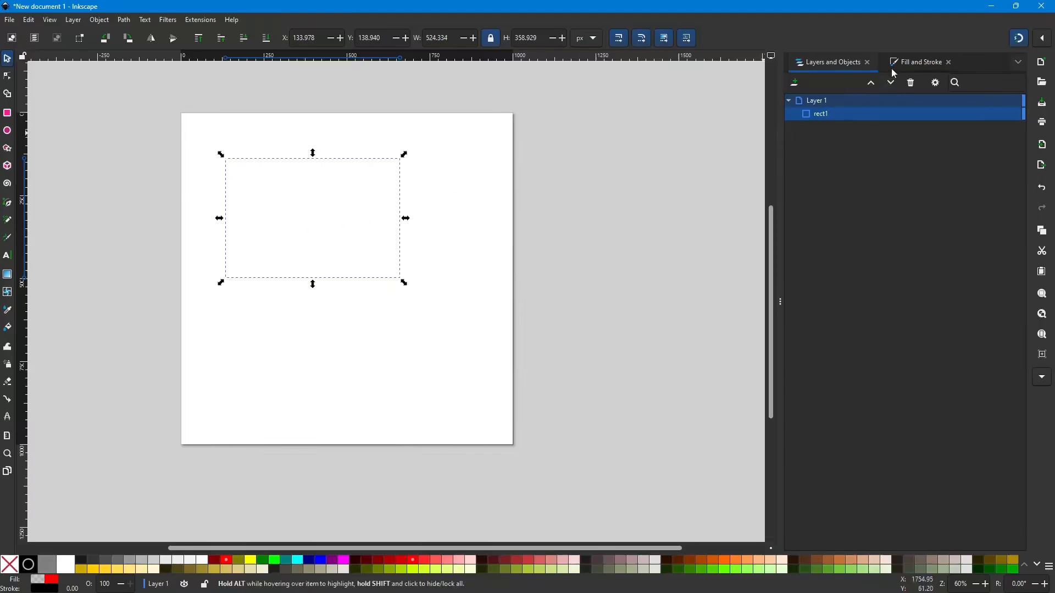
{"action": "left_click", "coordinate": [908, 63]}
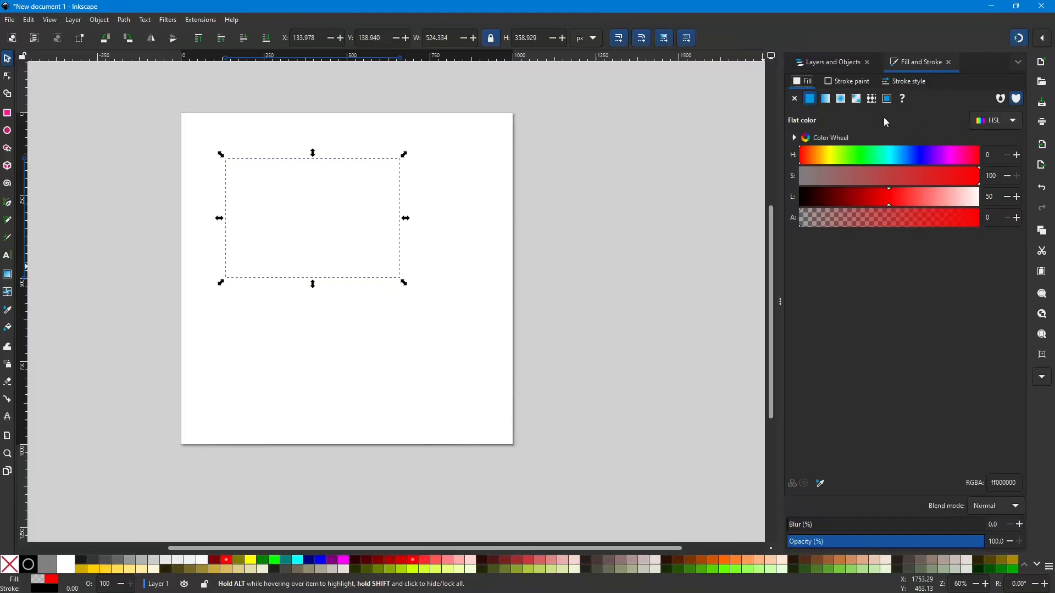
Look over the available color modes for the fill, try RGB and return to HSL.
{"action": "left_click", "coordinate": [1014, 122]}
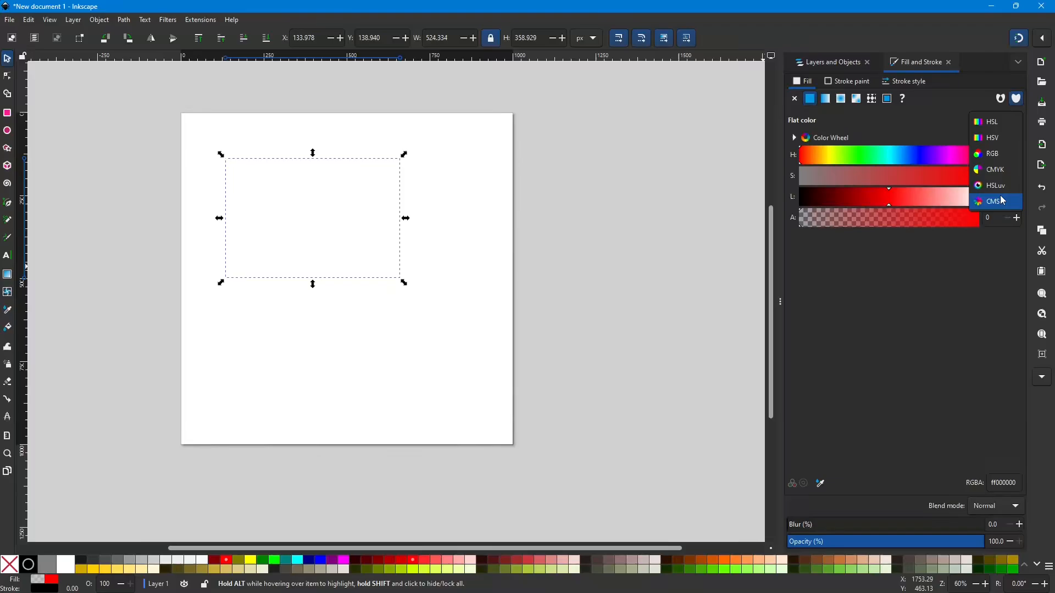
{"action": "left_click", "coordinate": [999, 121]}
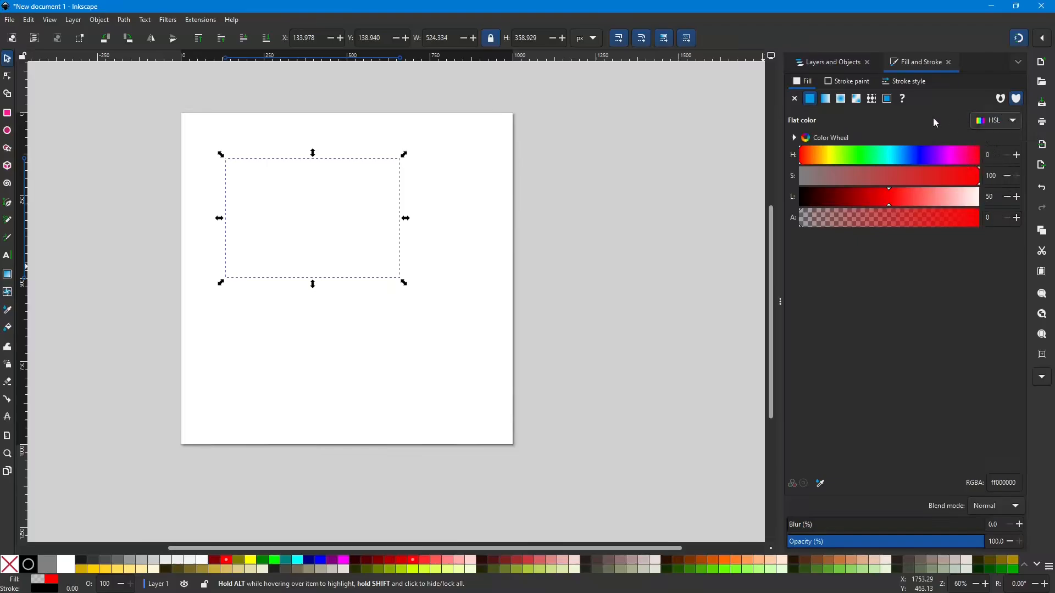
{"action": "left_click", "coordinate": [1014, 122]}
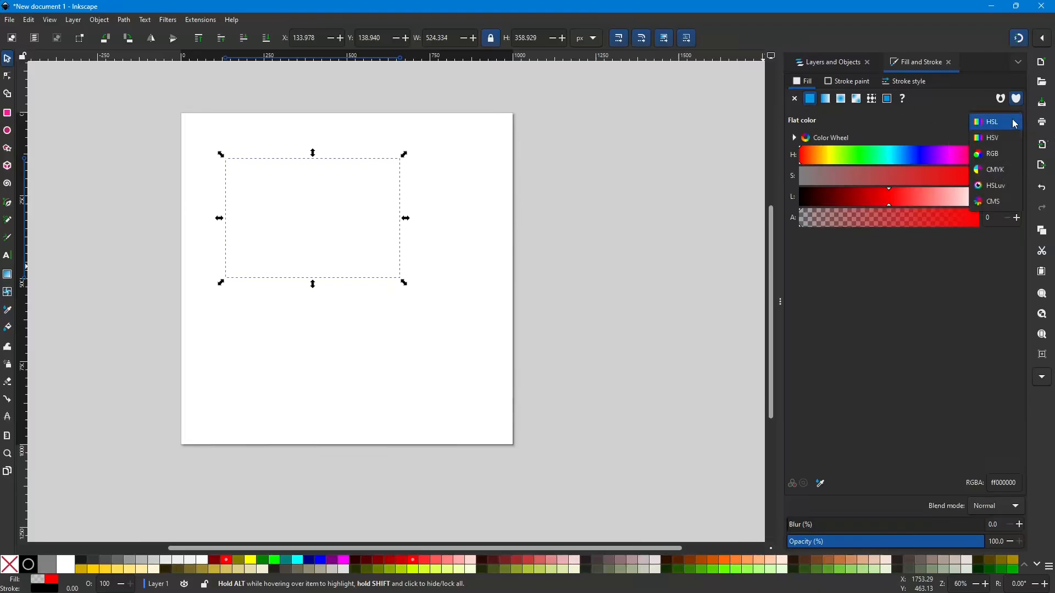
{"action": "left_click", "coordinate": [997, 154]}
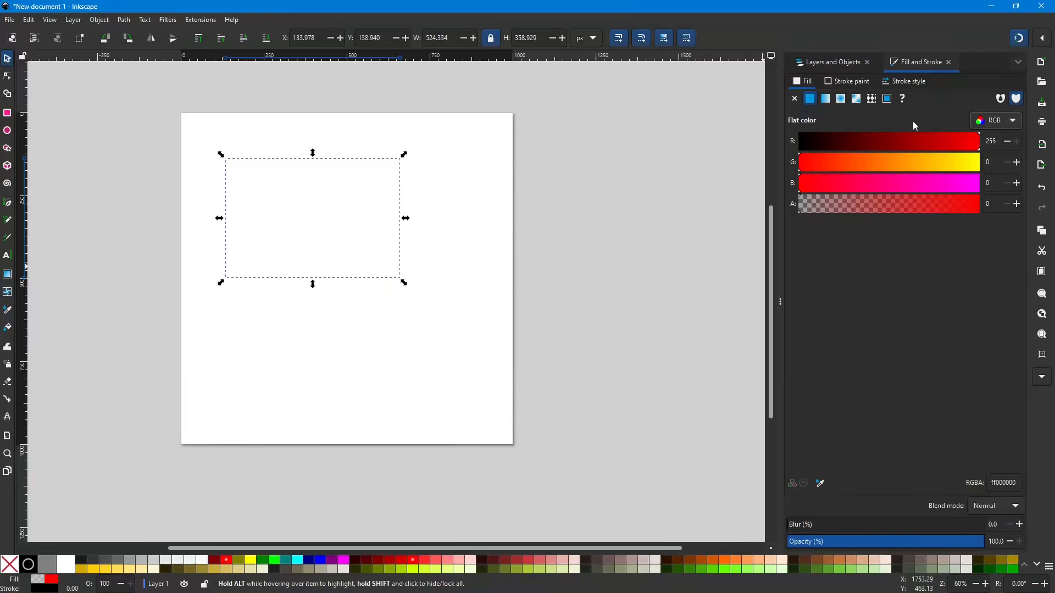
{"action": "left_click", "coordinate": [1013, 122]}
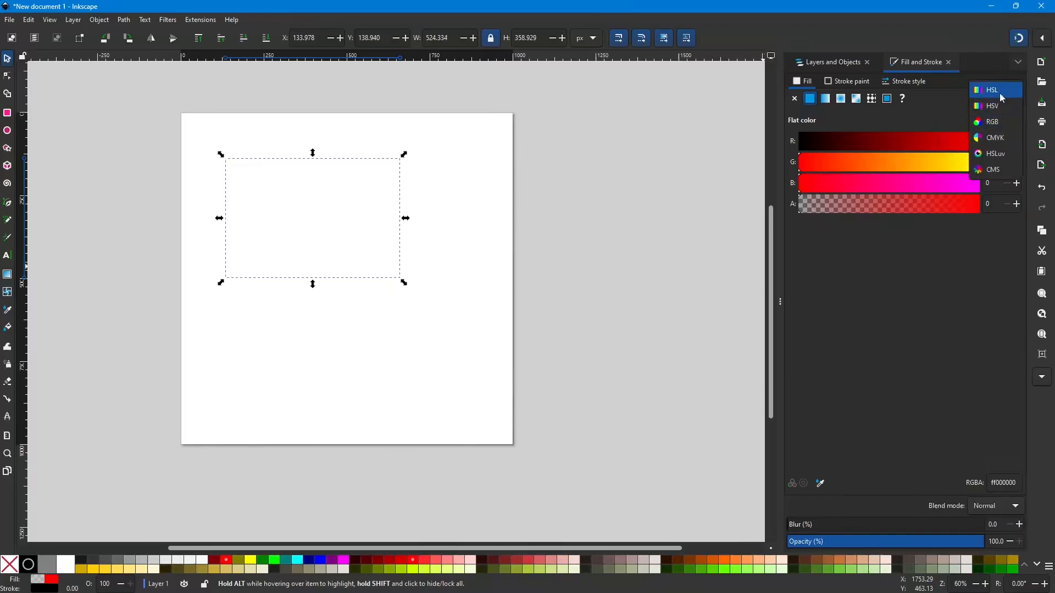
{"action": "left_click", "coordinate": [1003, 98]}
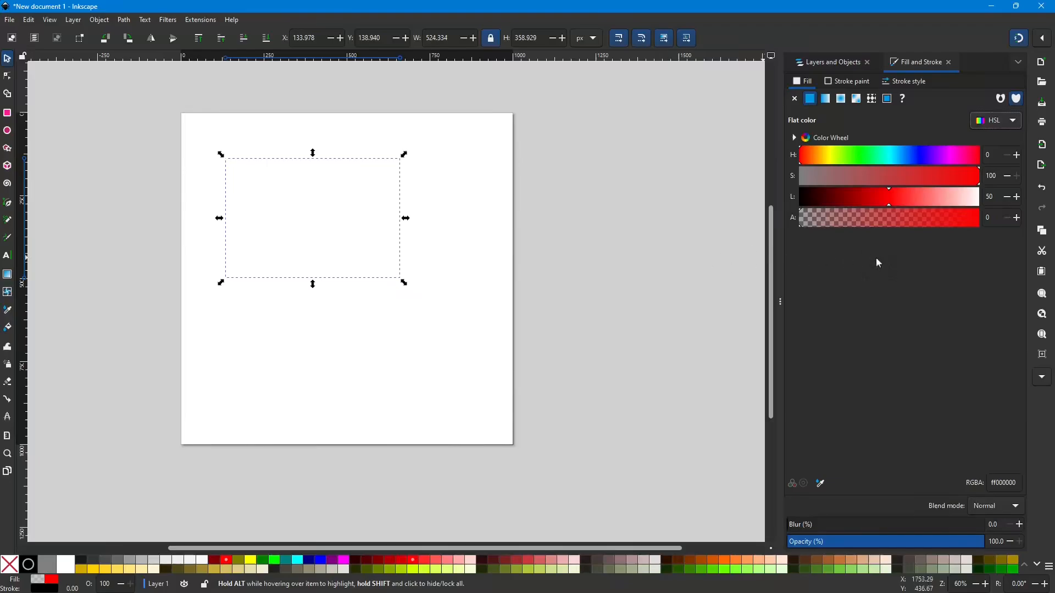
Set the red fill's alpha to 1, and check the rectangle by deselecting and reselecting it on the canvas.
{"action": "left_click", "coordinate": [1017, 220]}
{"action": "left_click", "coordinate": [393, 459]}
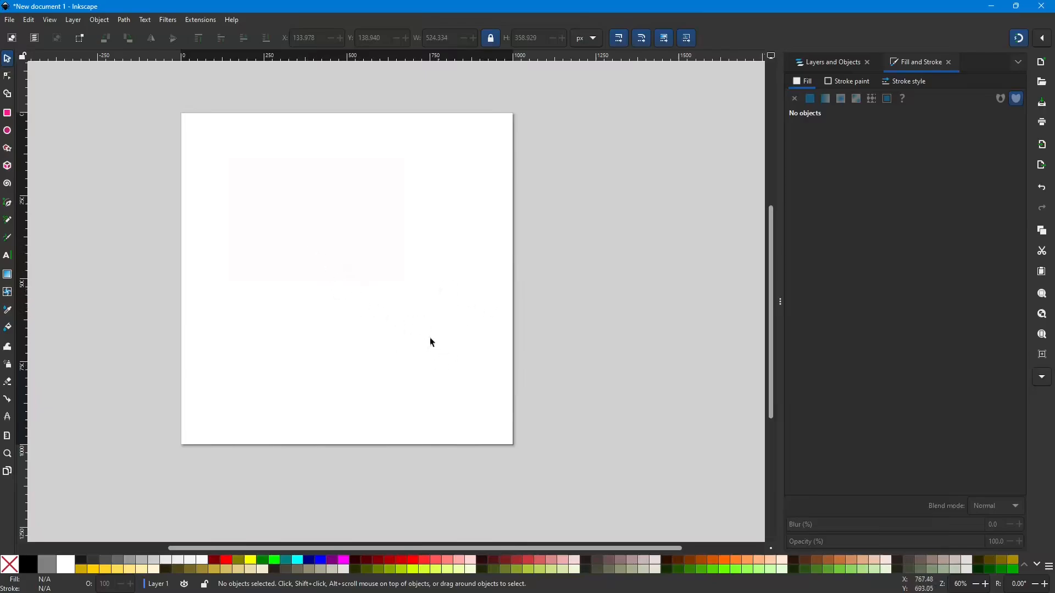
{"action": "left_click", "coordinate": [302, 222]}
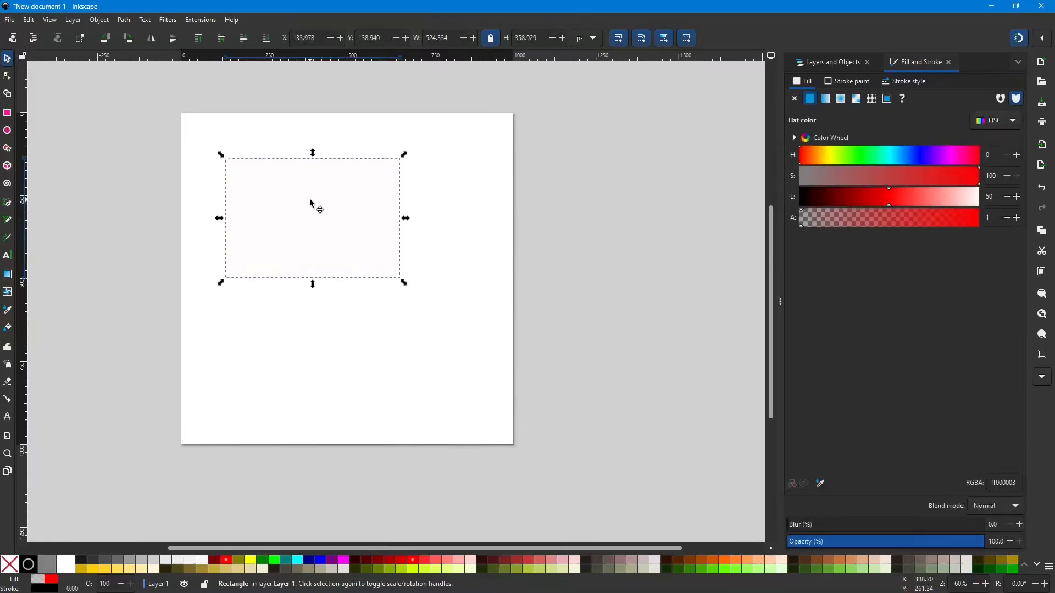
Raise the rectangle's red fill alpha to 100 and check it by deselecting and reselecting the rectangle.
{"action": "left_click", "coordinate": [323, 292]}
{"action": "left_click", "coordinate": [321, 238]}
{"action": "left_click", "coordinate": [810, 62]}
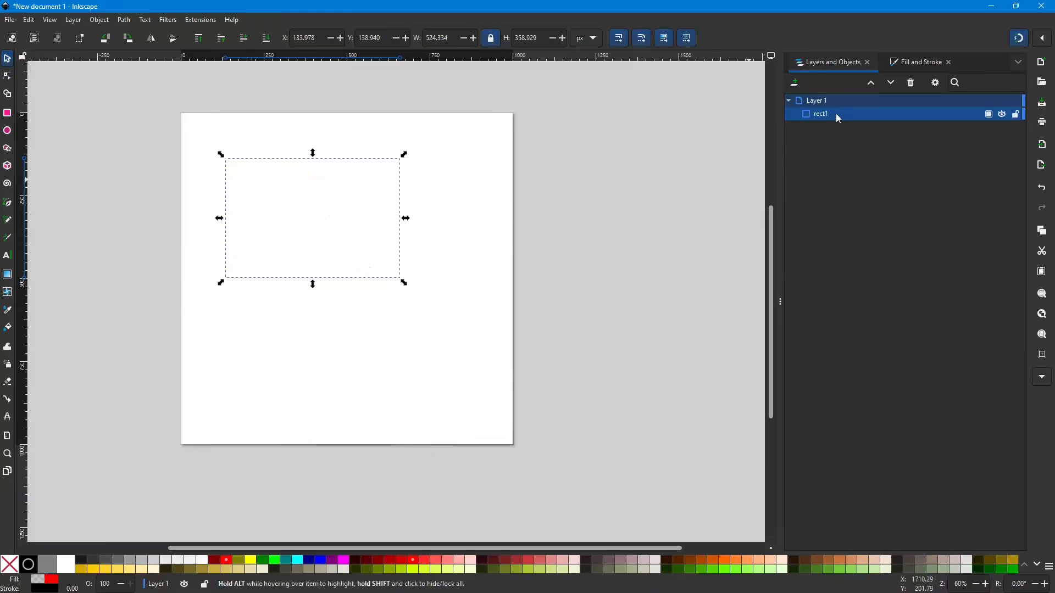
{"action": "left_click", "coordinate": [901, 65]}
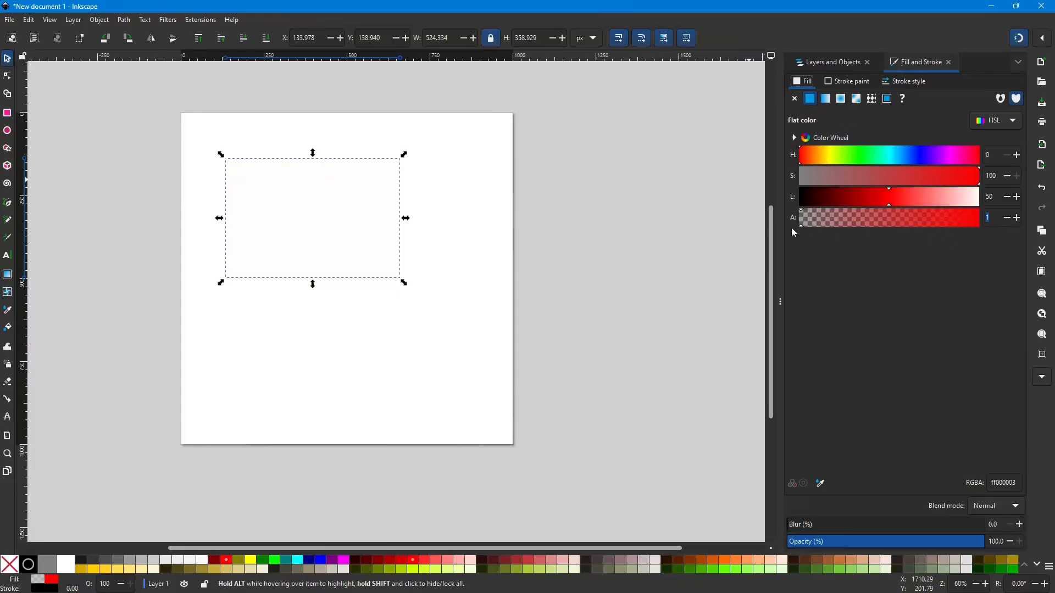
{"action": "left_click_drag", "start_coordinate": [800, 226], "coordinate": [1017, 231]}
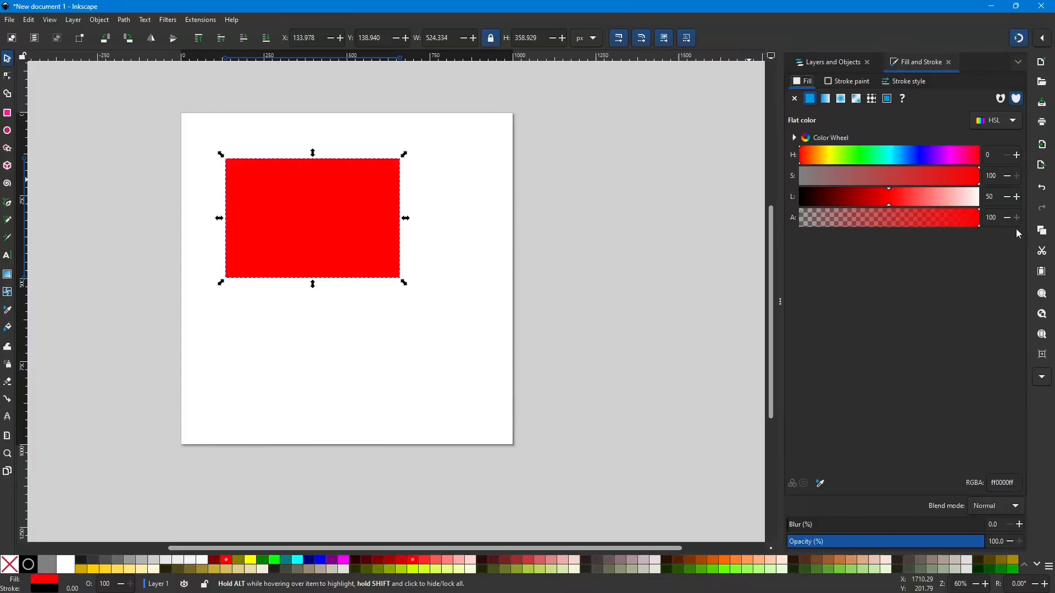
{"action": "left_click", "coordinate": [494, 199]}
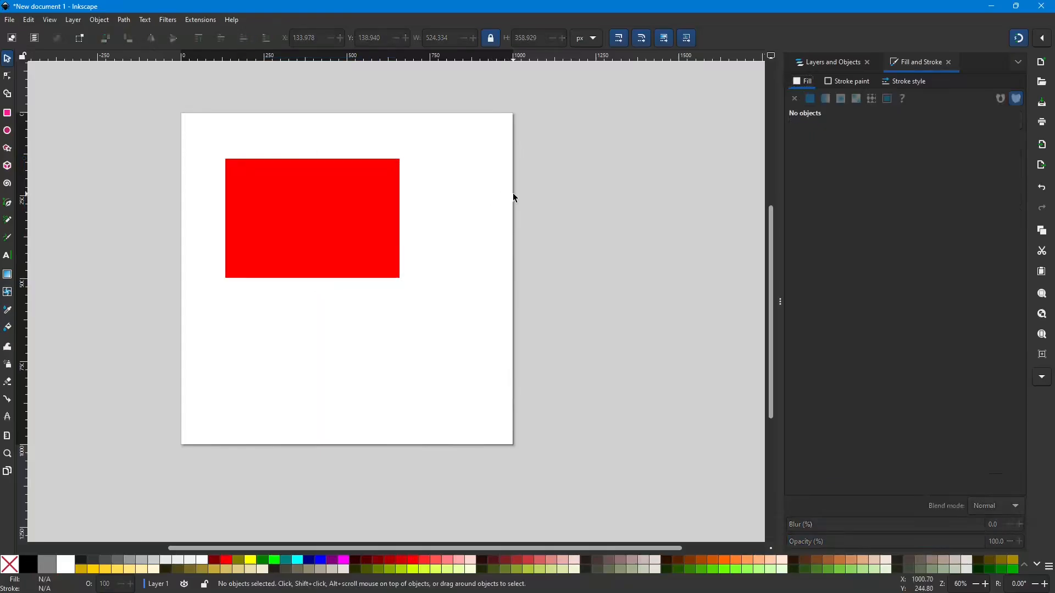
{"action": "left_click", "coordinate": [365, 206]}
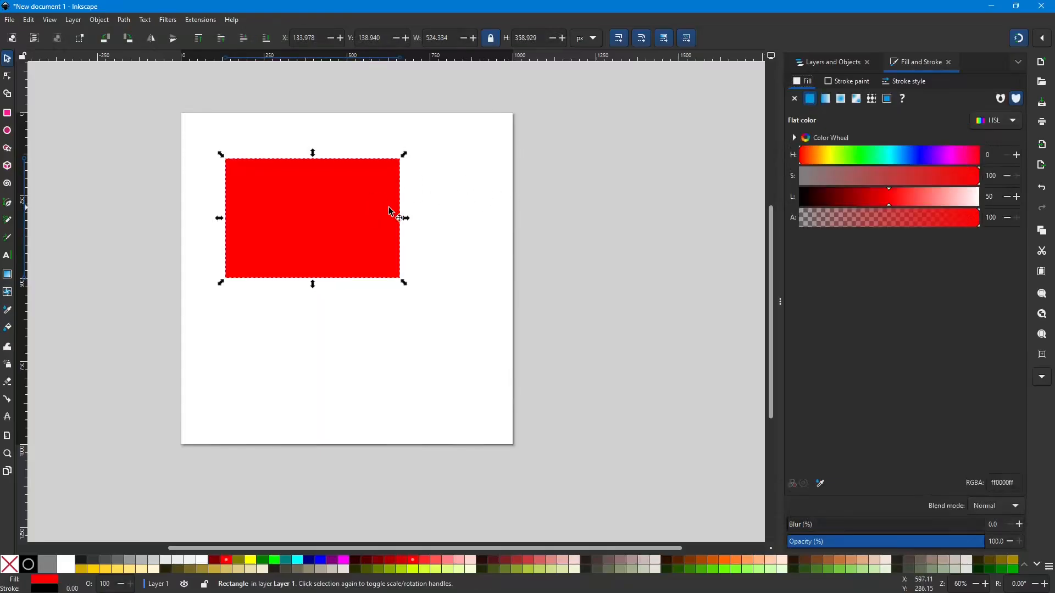
Set the alpha of both the rectangle's fill and its stroke paint to 0 and deselect it.
{"action": "left_click_drag", "start_coordinate": [978, 226], "coordinate": [781, 225]}
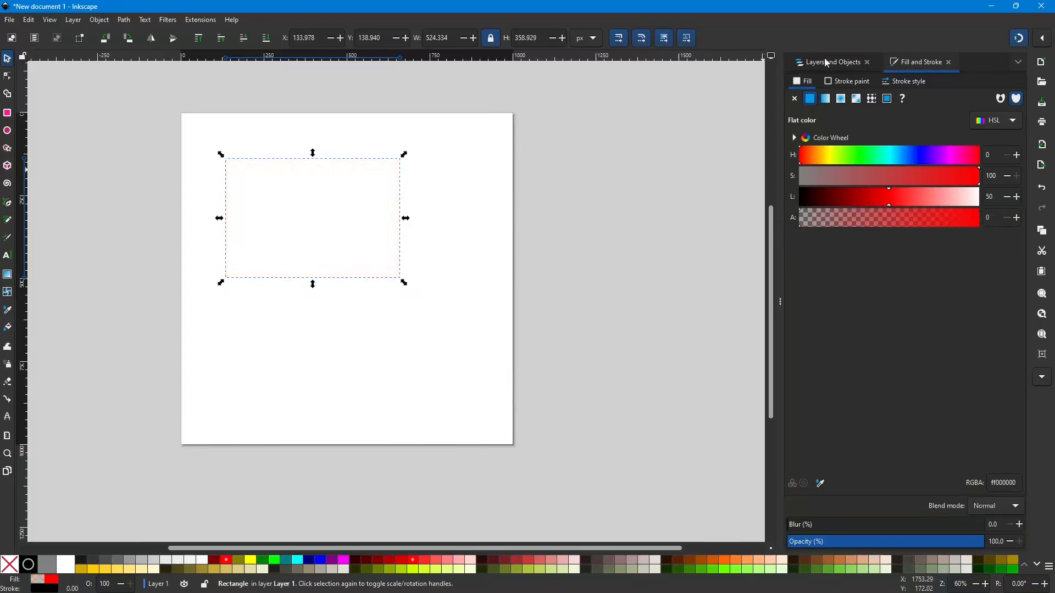
{"action": "left_click", "coordinate": [849, 86]}
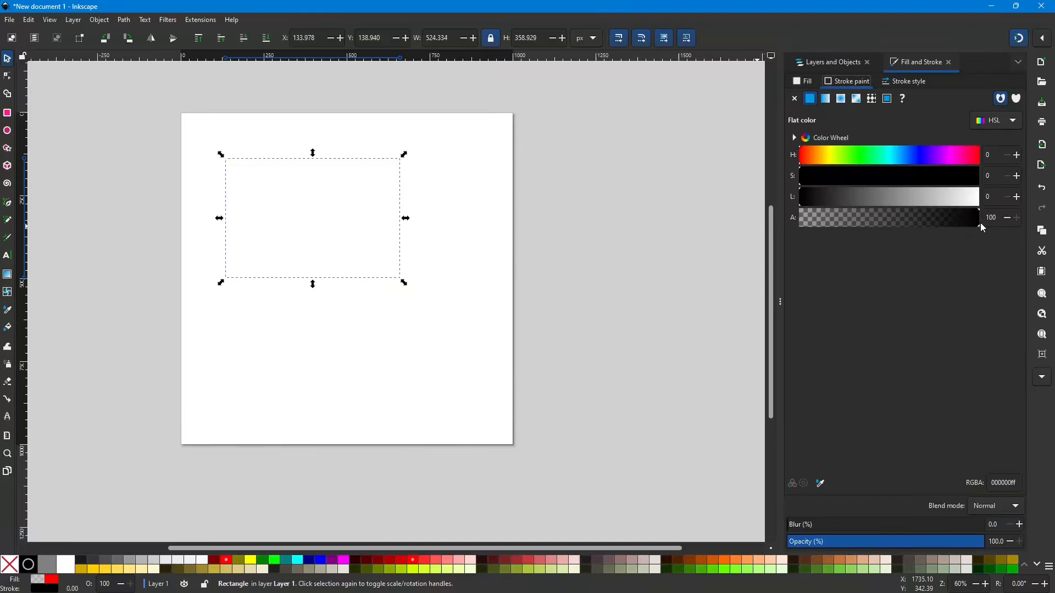
{"action": "left_click_drag", "start_coordinate": [977, 222], "coordinate": [782, 223]}
{"action": "left_click", "coordinate": [509, 249]}
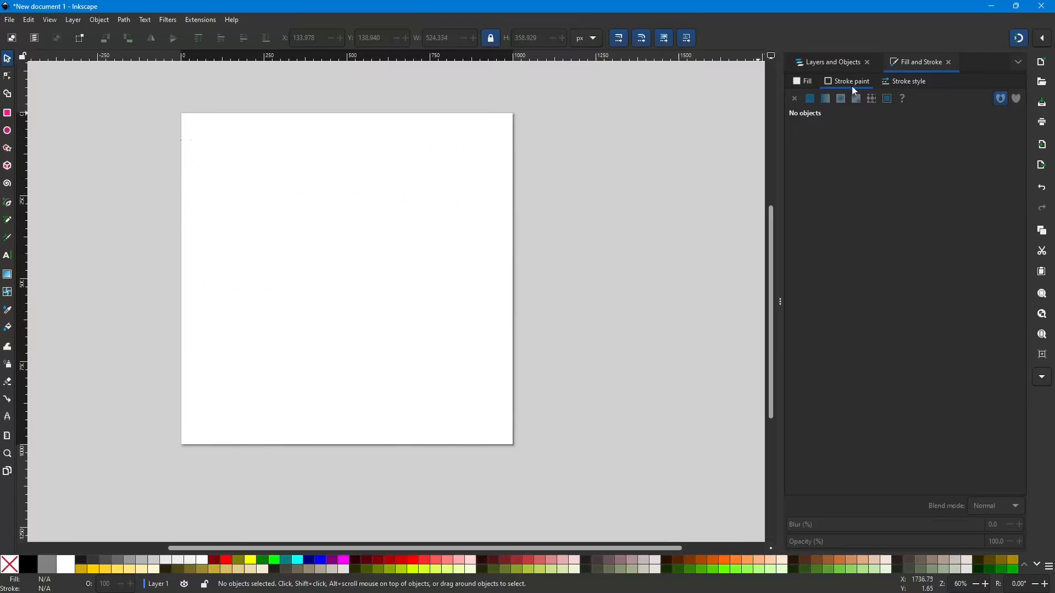
Reselect rect1 from the object list and set its fill alpha to 100.
{"action": "left_click", "coordinate": [813, 61]}
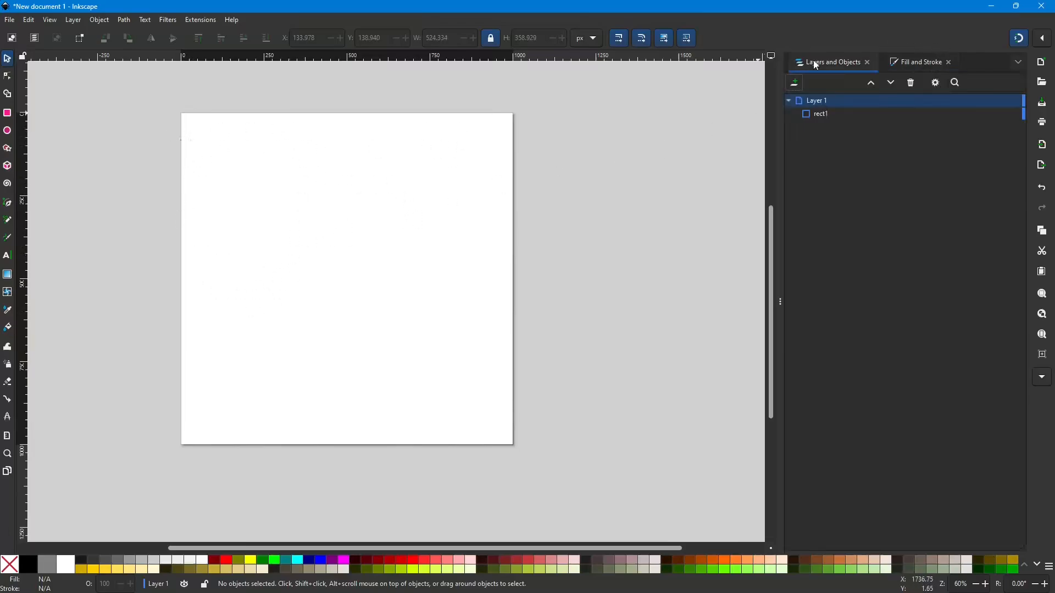
{"action": "left_click", "coordinate": [826, 112]}
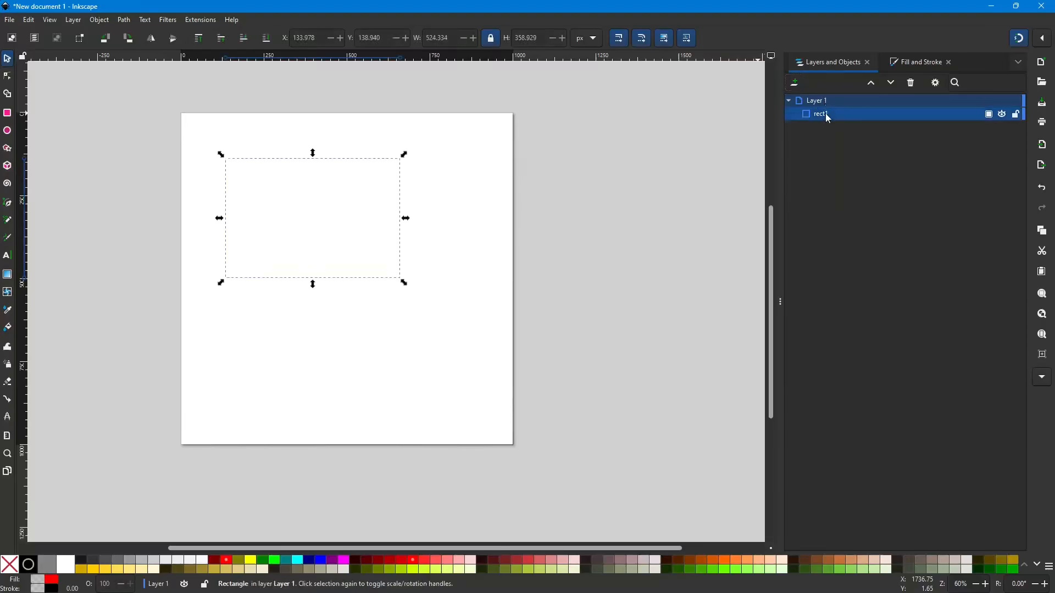
{"action": "left_click", "coordinate": [922, 65]}
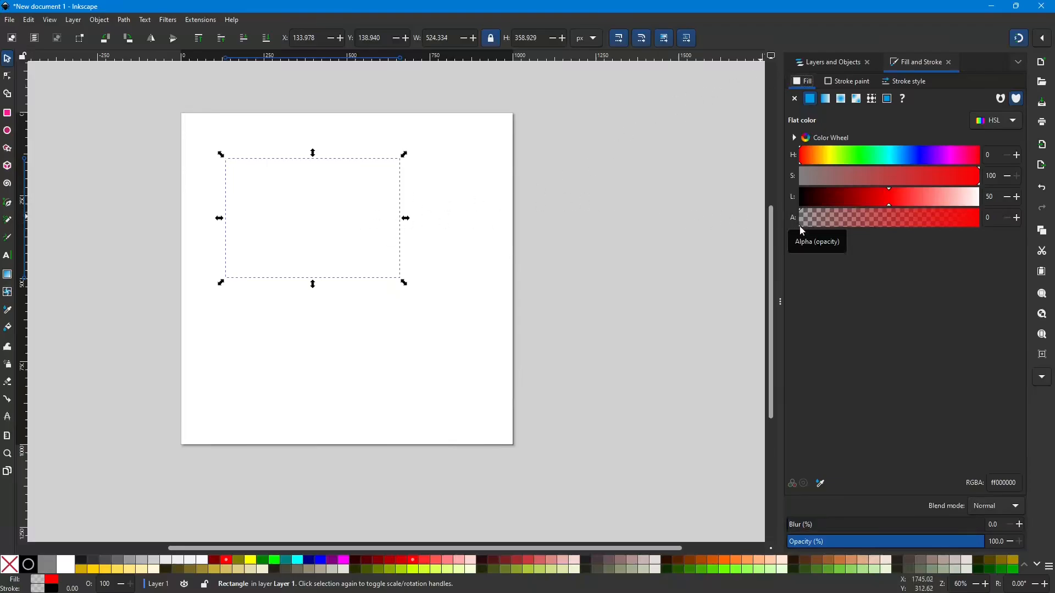
{"action": "left_click_drag", "start_coordinate": [799, 226], "coordinate": [1024, 225]}
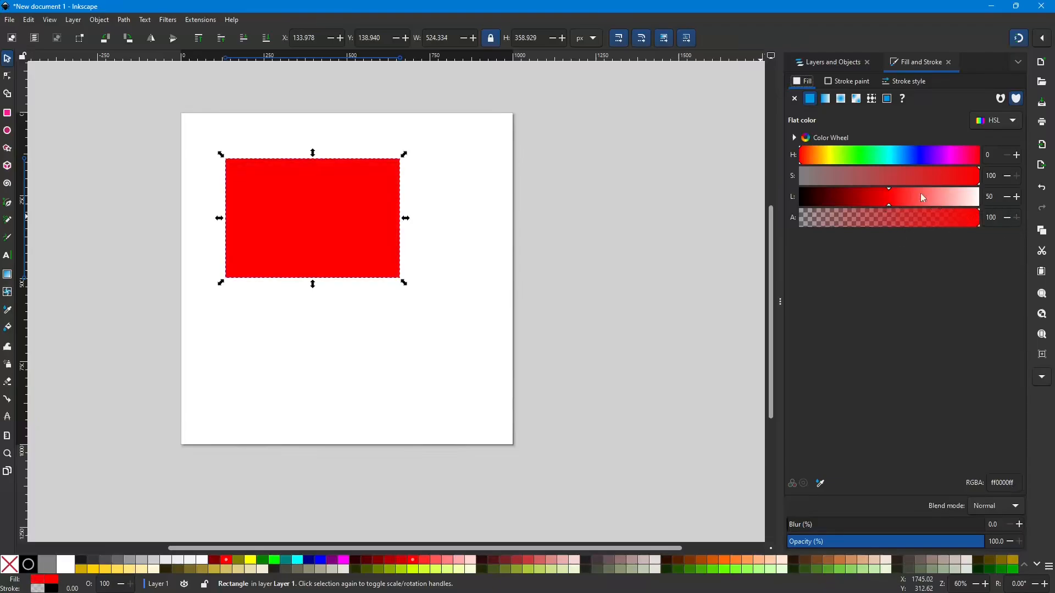
Compare the fill and stroke paint settings, set the black stroke's alpha to 100 and deselect the rectangle.
{"action": "left_click", "coordinate": [852, 80]}
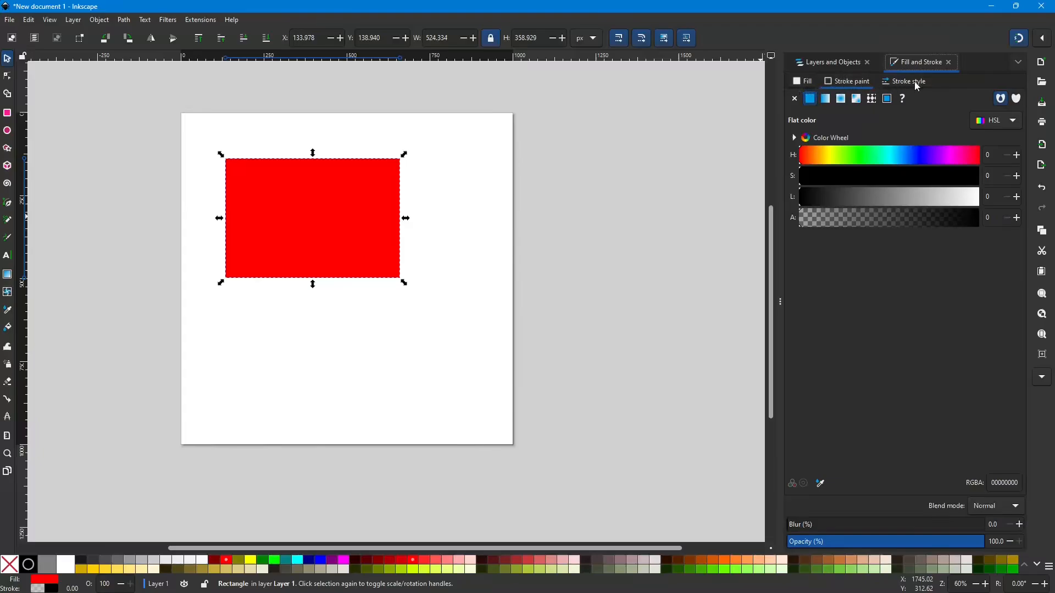
{"action": "left_click", "coordinate": [806, 82]}
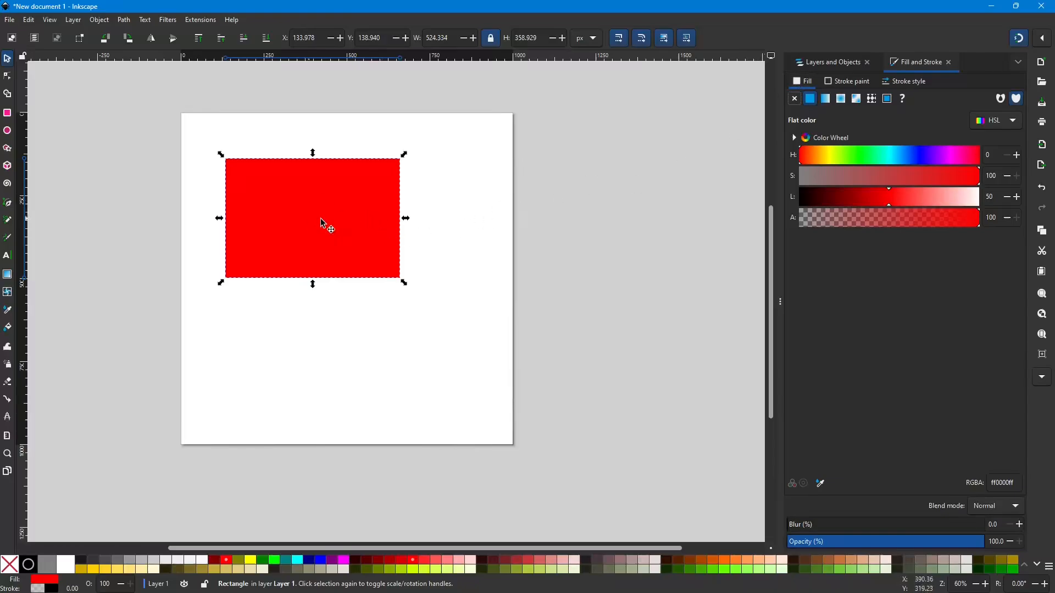
{"action": "left_click", "coordinate": [849, 83]}
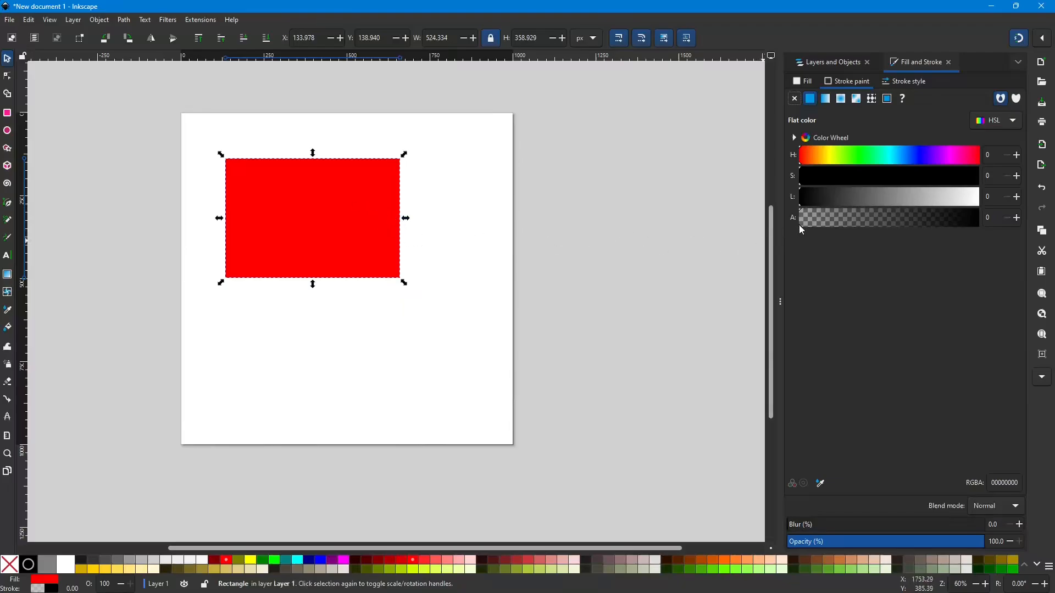
{"action": "left_click_drag", "start_coordinate": [801, 226], "coordinate": [1014, 230]}
{"action": "left_click", "coordinate": [450, 233]}
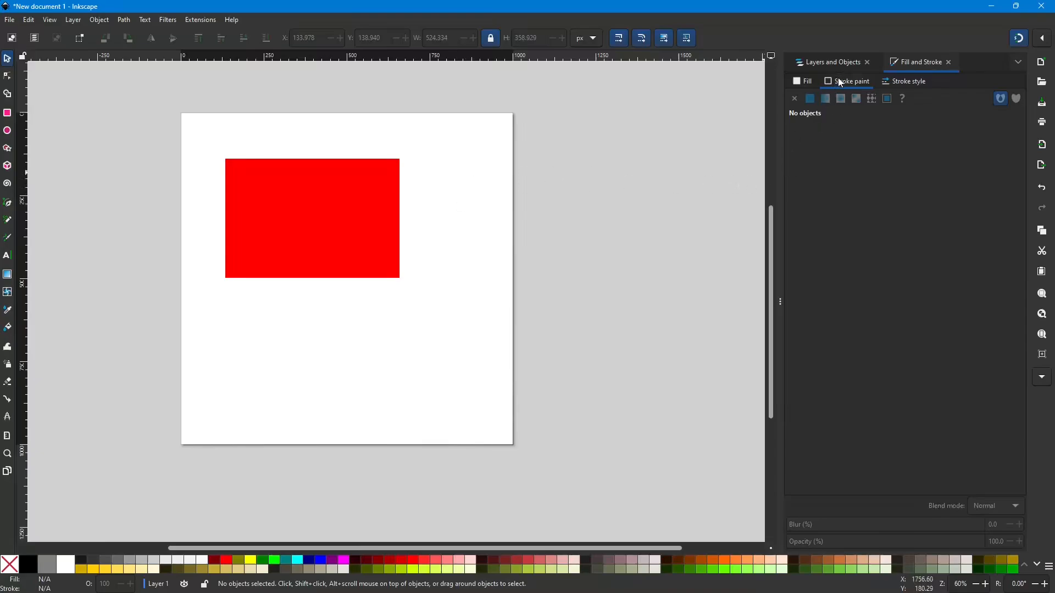
Set the rectangle's stroke width to 10 px and check the outline by deselecting and reselecting the rectangle.
{"action": "left_click", "coordinate": [913, 82]}
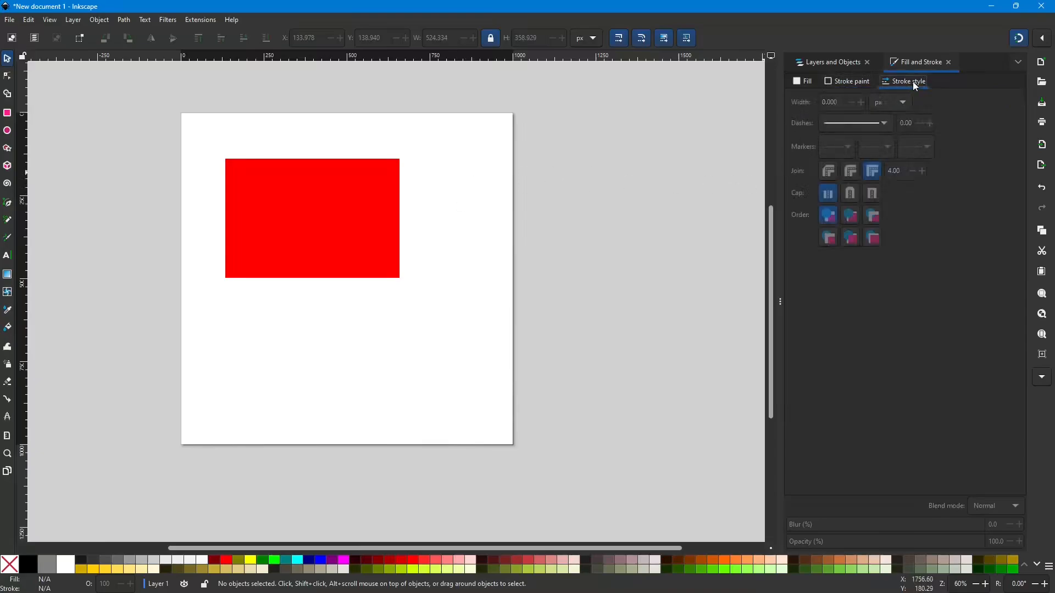
{"action": "left_click", "coordinate": [325, 243]}
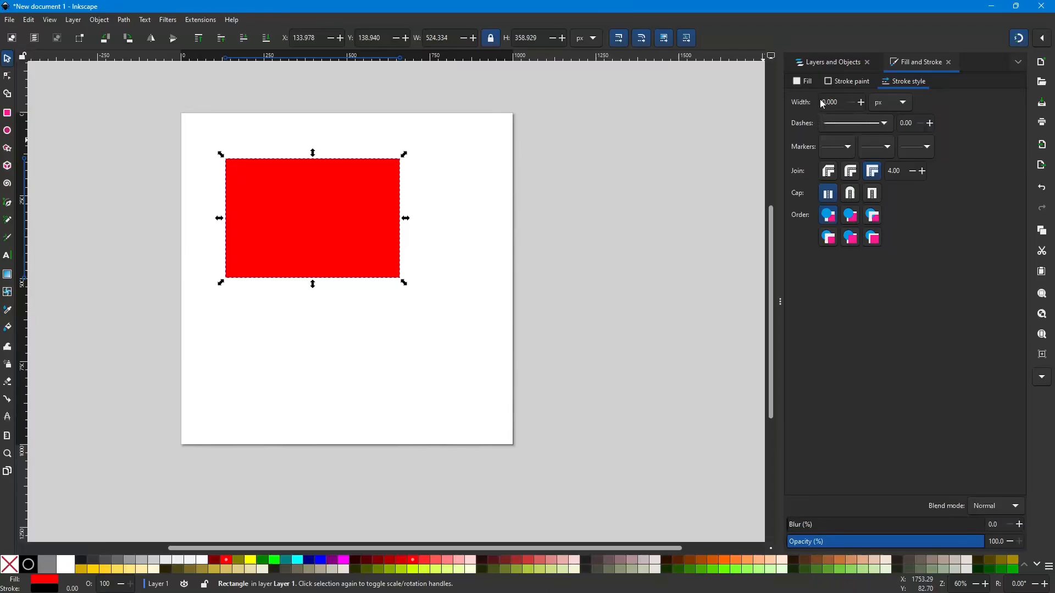
{"action": "left_click", "coordinate": [862, 102]}
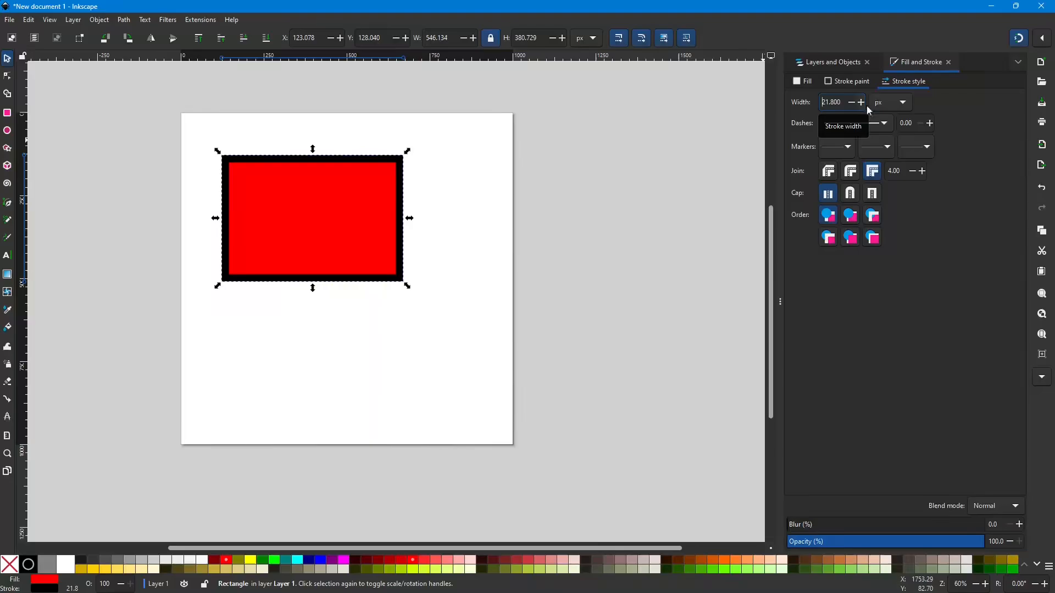
{"action": "left_click_drag", "start_coordinate": [848, 105], "coordinate": [814, 102]}
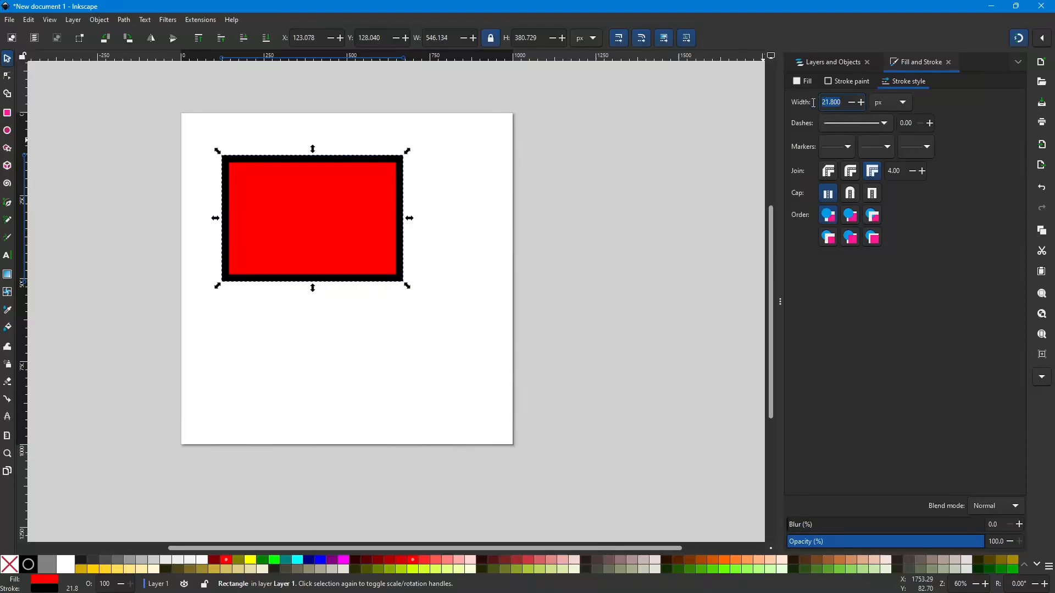
{"action": "type", "text": "10"}
{"action": "key", "text": "Return"}
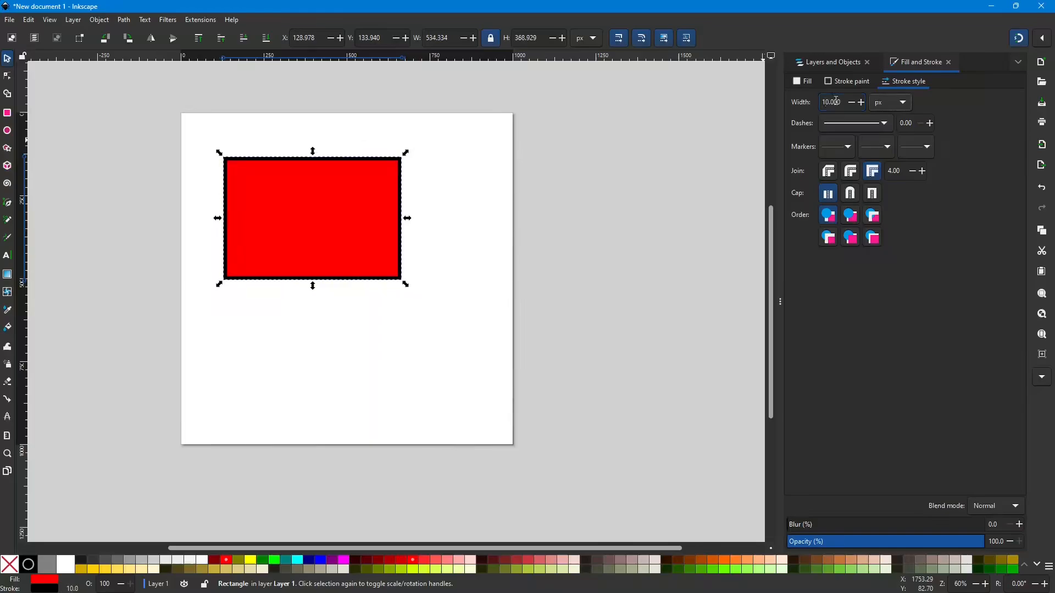
{"action": "left_click", "coordinate": [493, 240]}
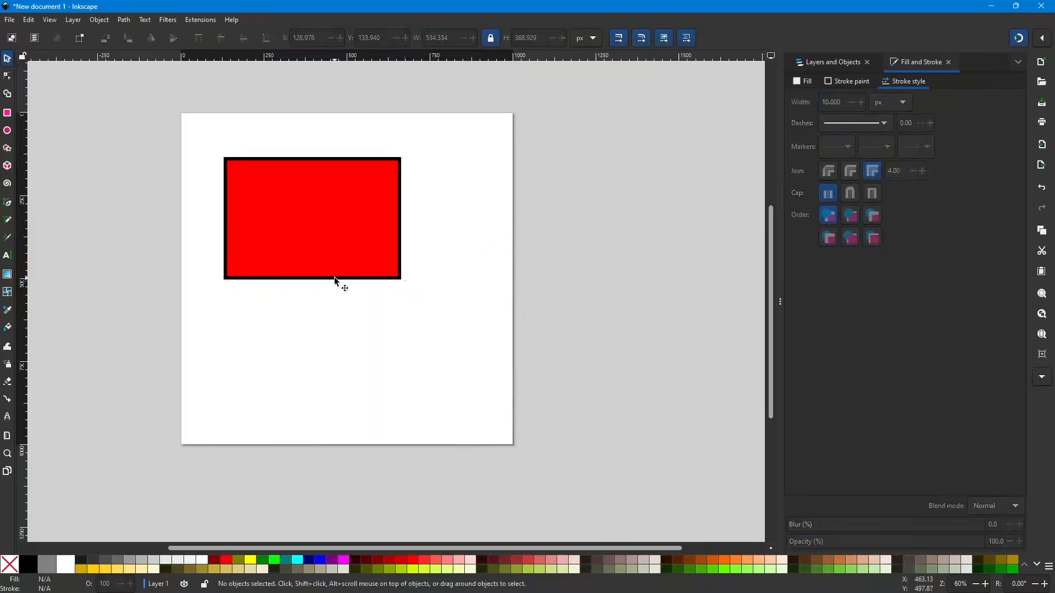
{"action": "left_click", "coordinate": [351, 233]}
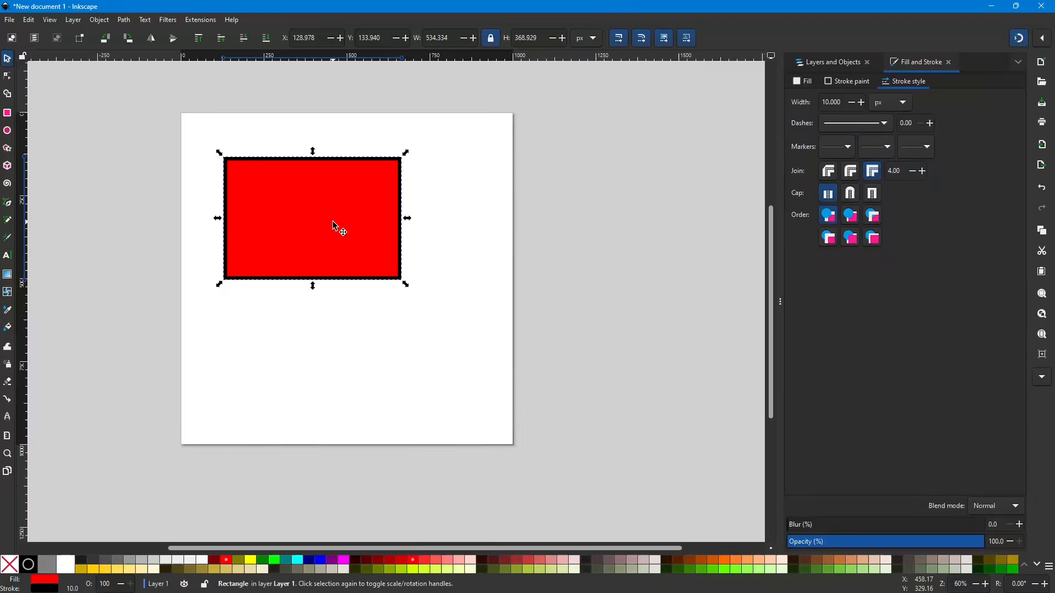
{"action": "left_click", "coordinate": [433, 179]}
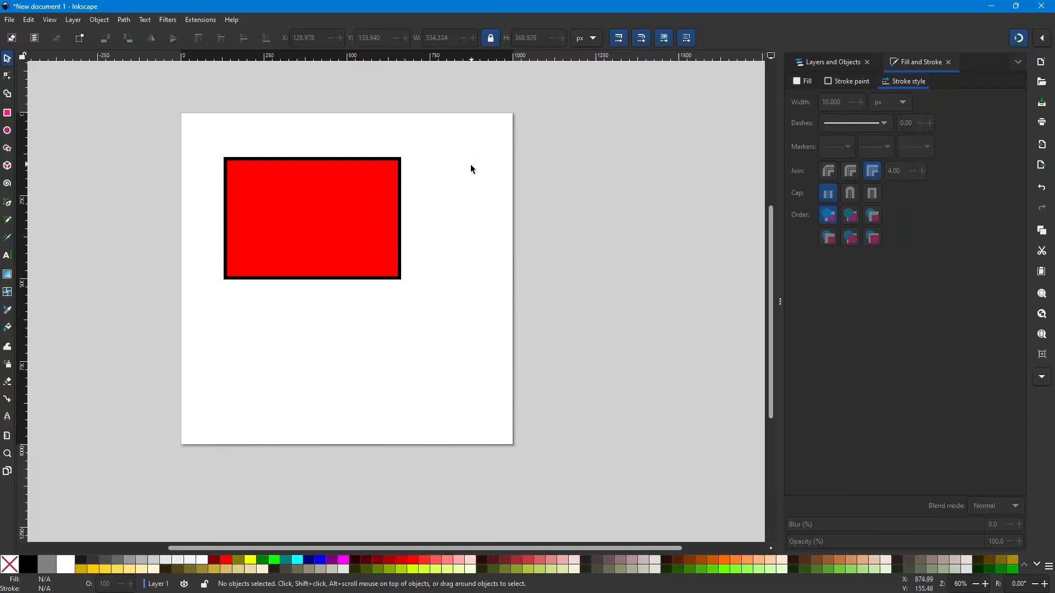
Try the dash patterns 1 2, 1 6 and 2 1 0.5 1 on the rectangle's stroke and return to a solid line.
{"action": "left_click", "coordinate": [372, 214]}
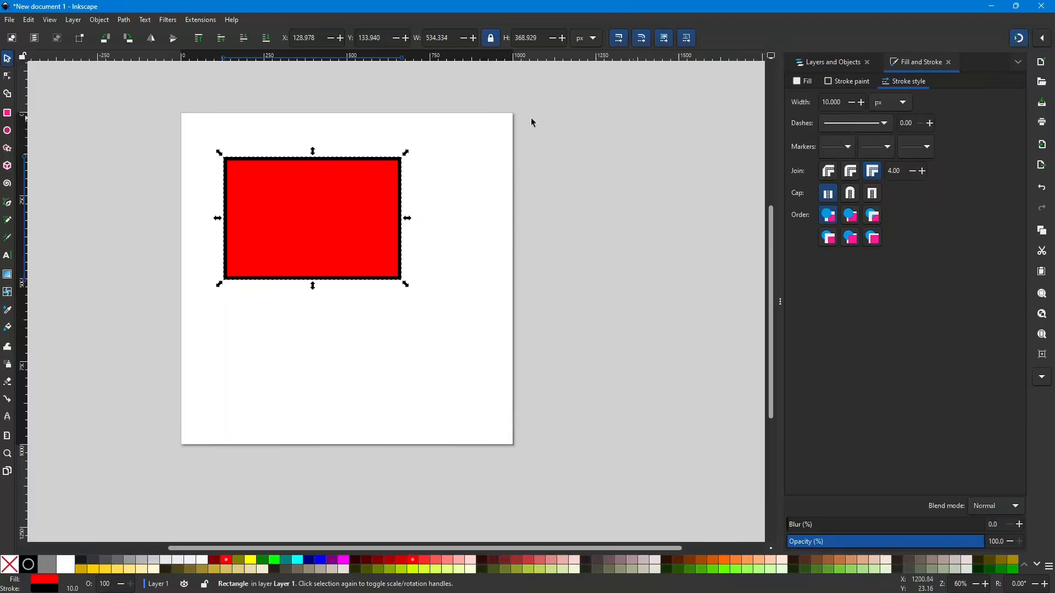
{"action": "left_click", "coordinate": [885, 125]}
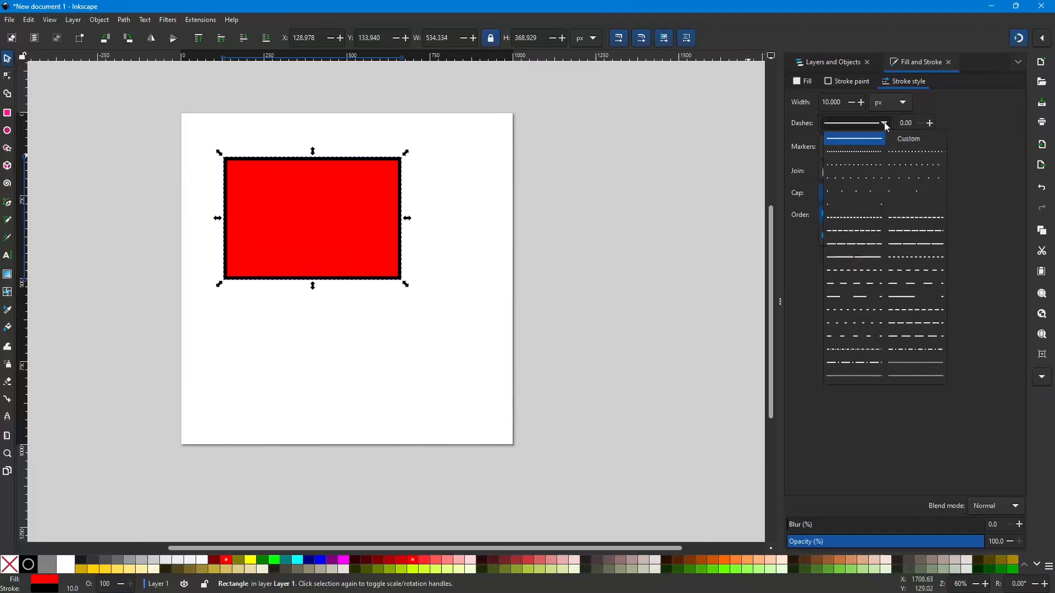
{"action": "left_click", "coordinate": [908, 156]}
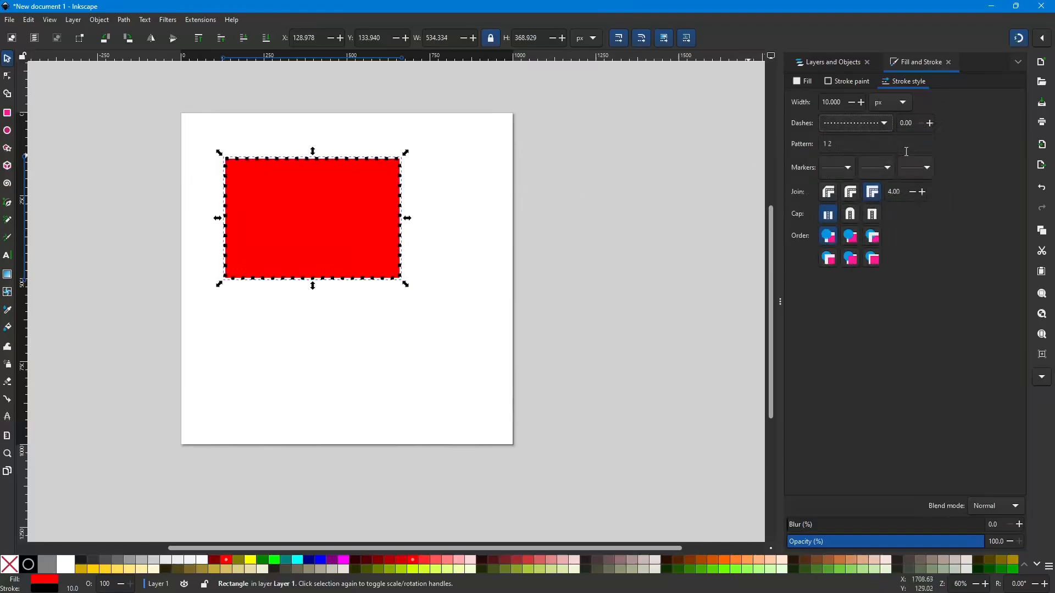
{"action": "left_click", "coordinate": [886, 125]}
{"action": "left_click", "coordinate": [859, 177]}
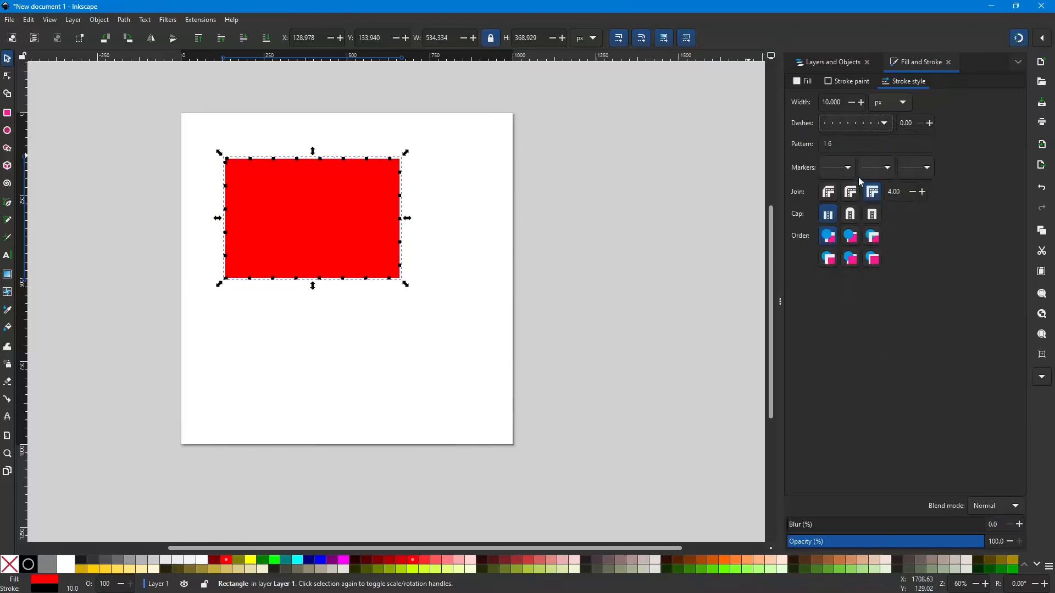
{"action": "left_click", "coordinate": [885, 124]}
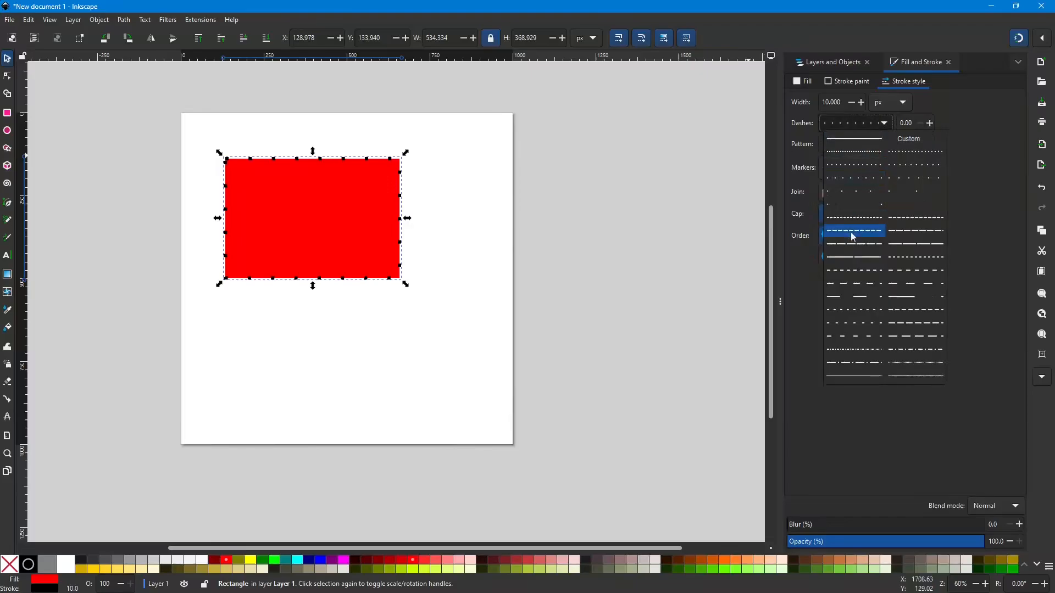
{"action": "left_click", "coordinate": [859, 352]}
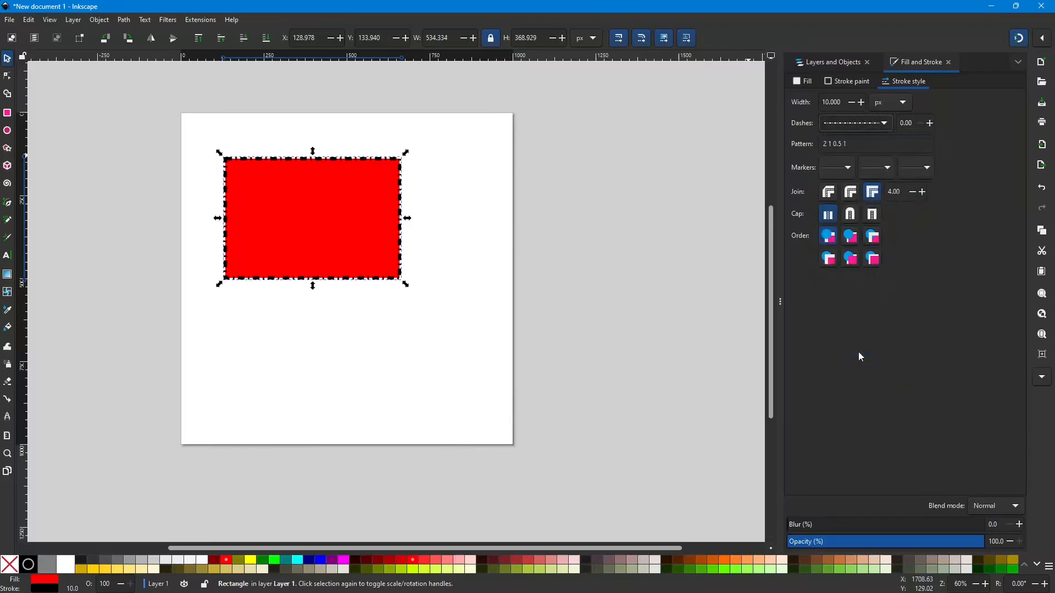
{"action": "left_click", "coordinate": [881, 129]}
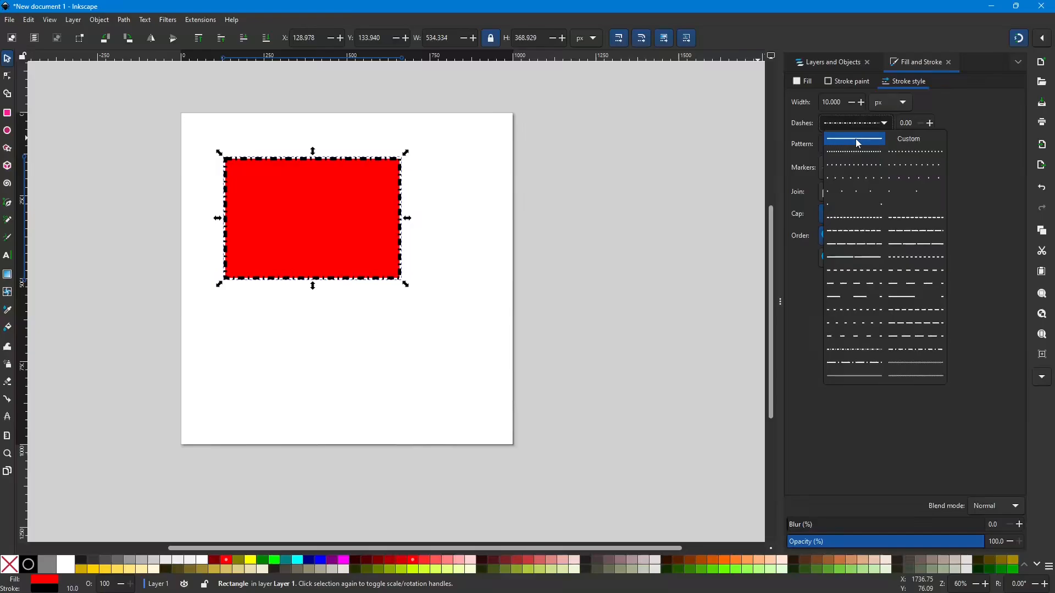
{"action": "left_click", "coordinate": [855, 139]}
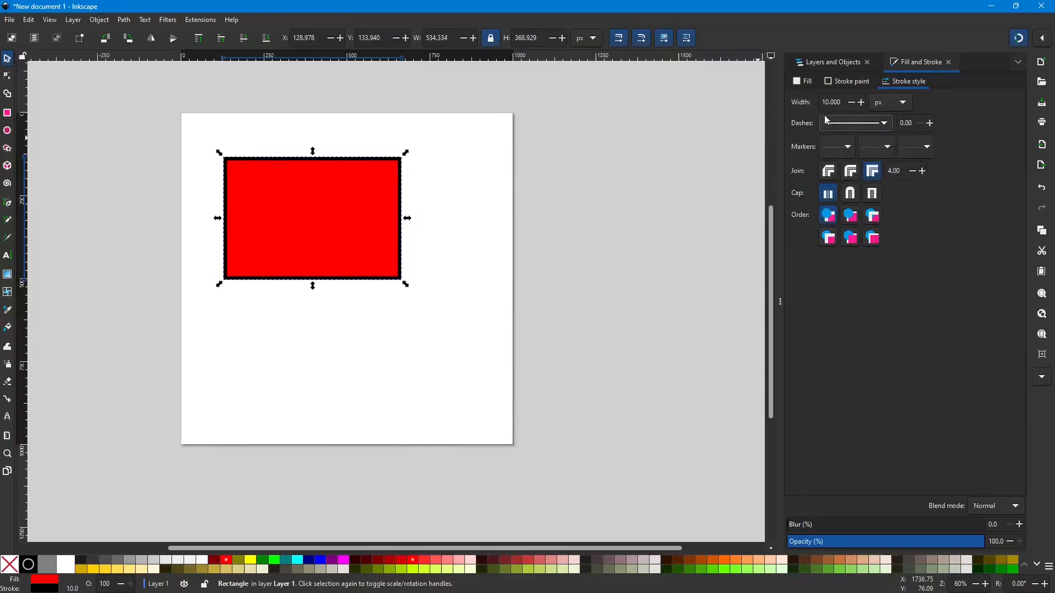
Look over the available dash patterns without choosing one, and display the rectangle's fill settings.
{"action": "left_click", "coordinate": [884, 129]}
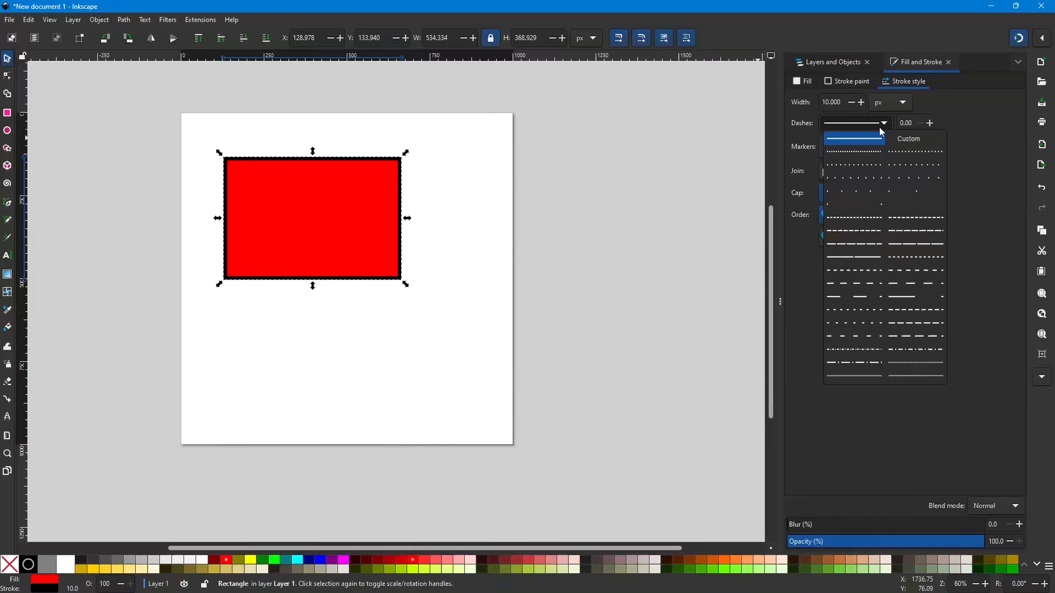
{"action": "left_click", "coordinate": [886, 126]}
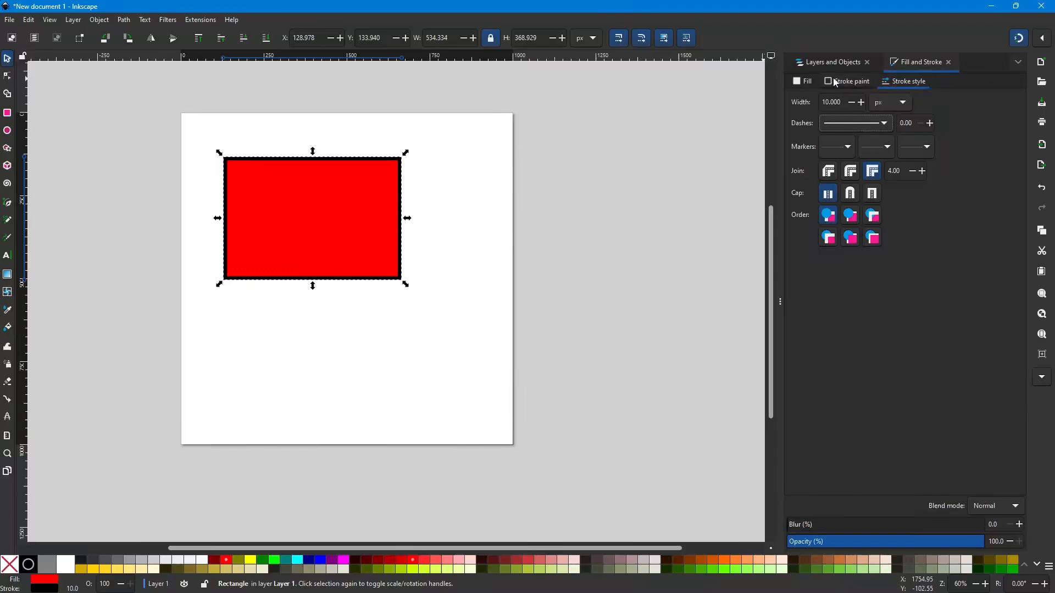
{"action": "left_click", "coordinate": [803, 83]}
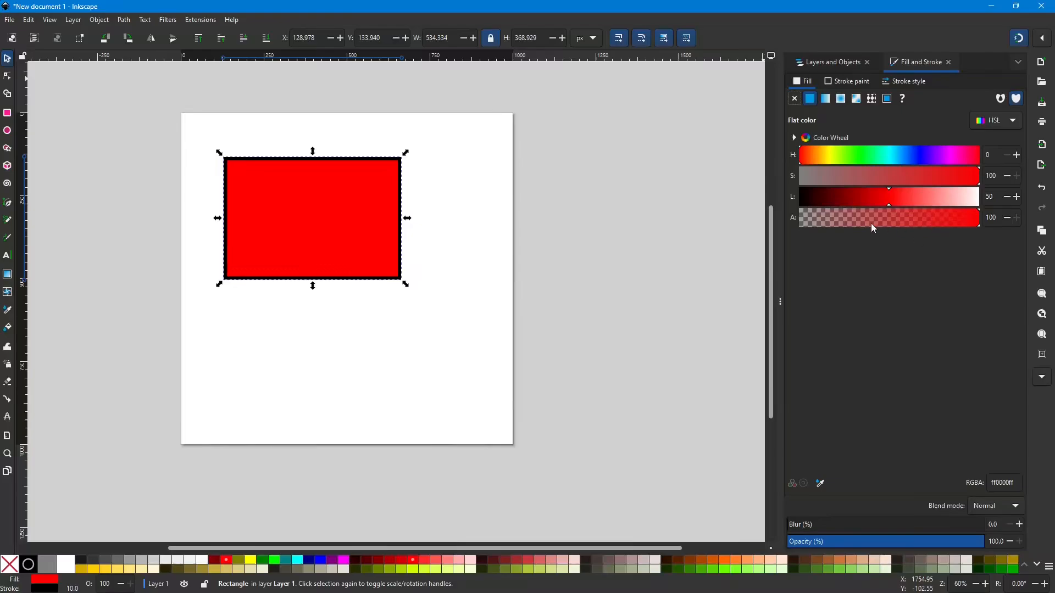
View the rectangle's stroke paint settings and the layer's object list, and return to the stroke style settings.
{"action": "left_click", "coordinate": [849, 85]}
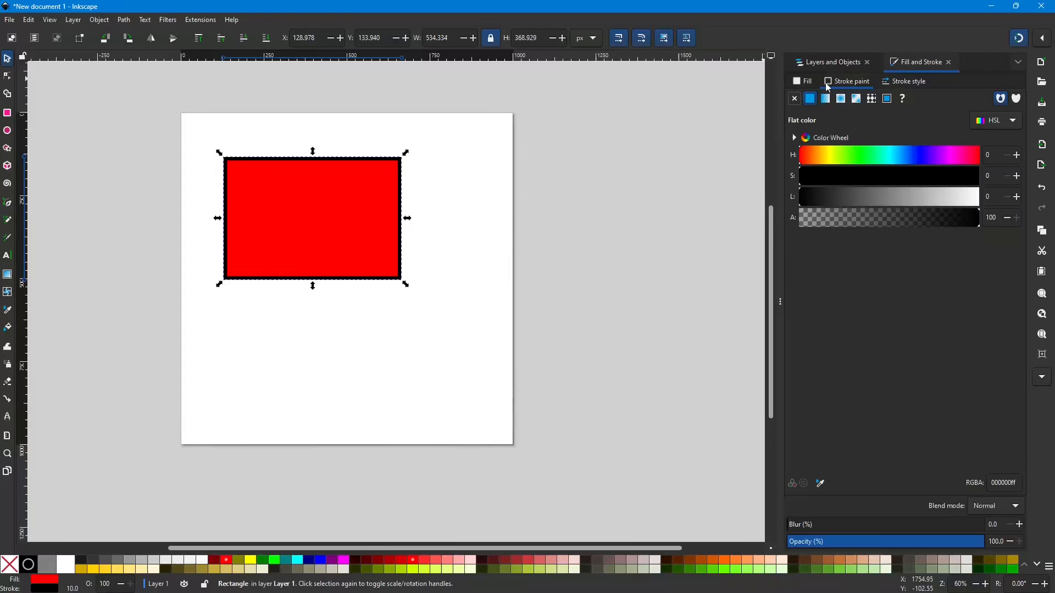
{"action": "left_click", "coordinate": [820, 63]}
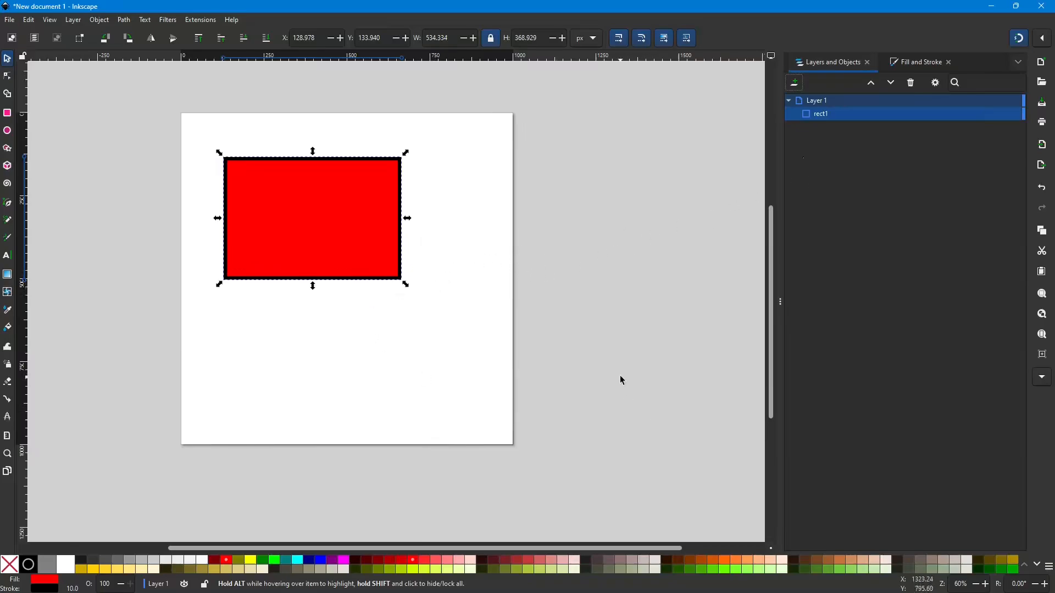
{"action": "left_click", "coordinate": [921, 62]}
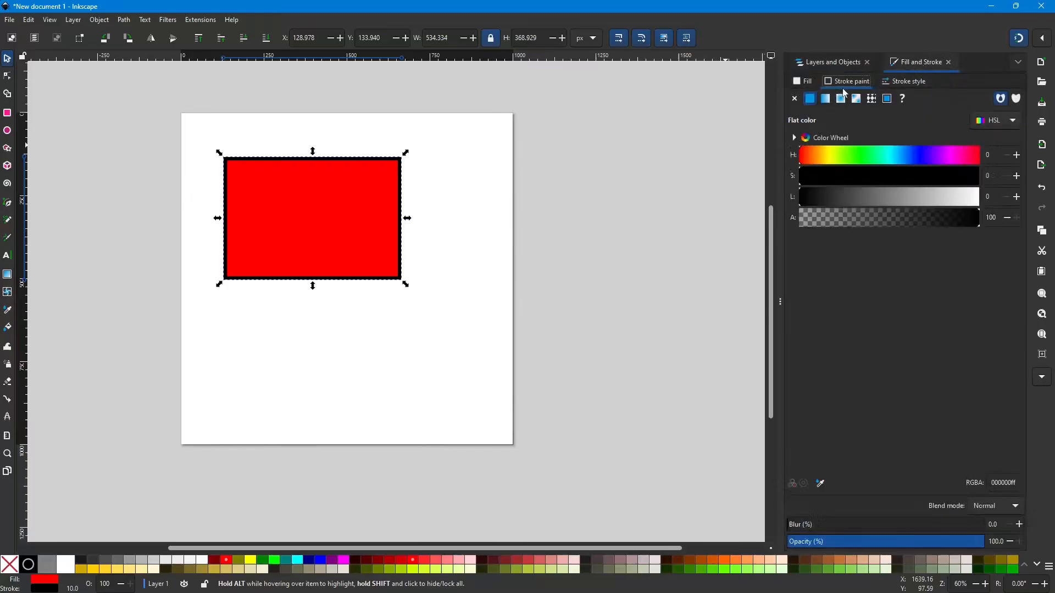
{"action": "left_click", "coordinate": [907, 82]}
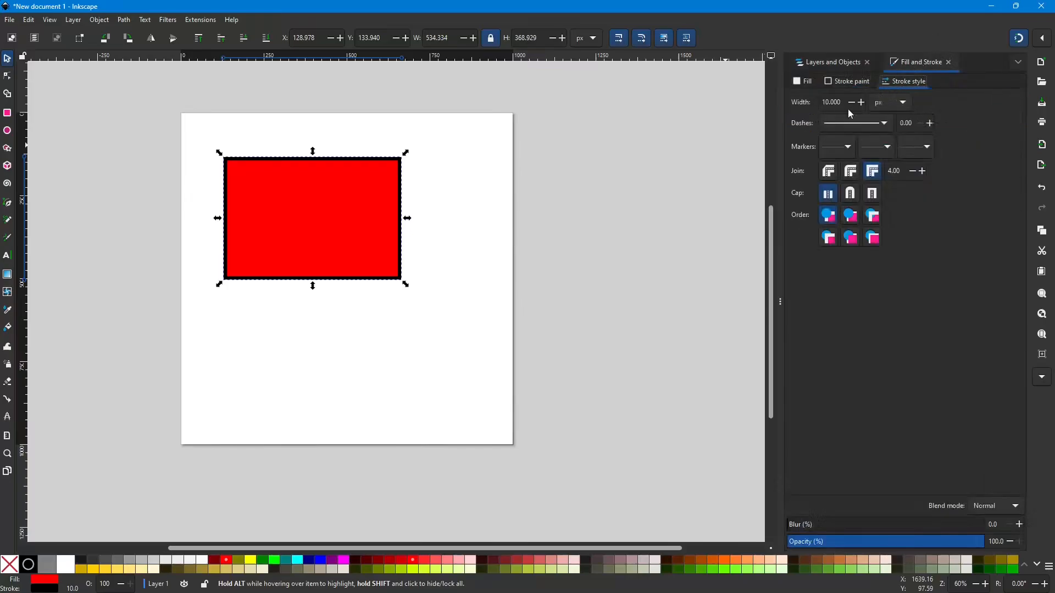
Reduce the rectangle's stroke width to 0, raise it to 1 px, and inspect the thin outline with the rectangle deselected.
{"action": "left_click", "coordinate": [852, 103]}
{"action": "left_click_drag", "start_coordinate": [852, 105], "coordinate": [851, 104]}
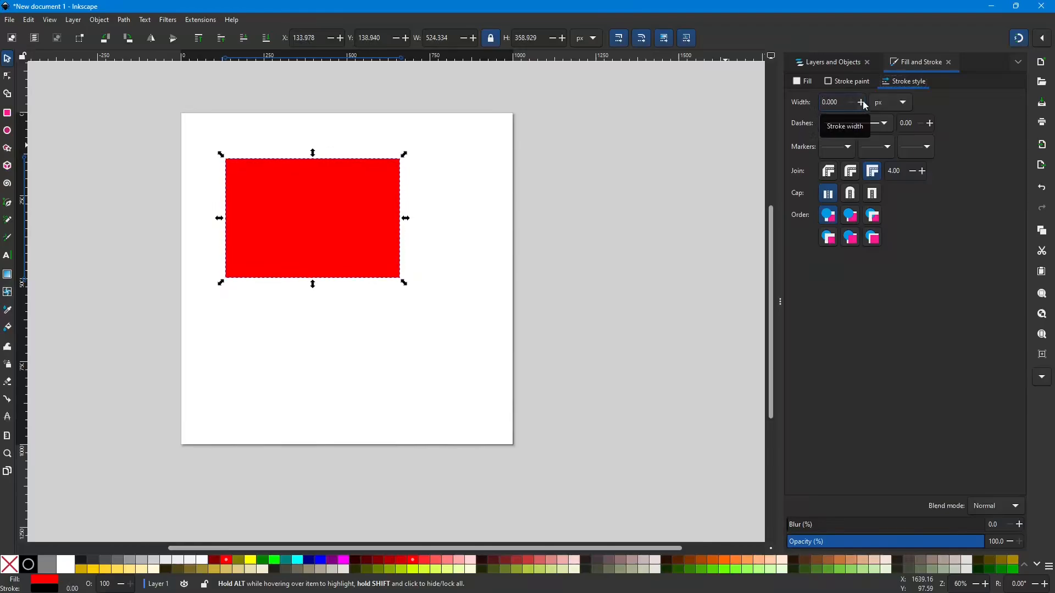
{"action": "left_click", "coordinate": [863, 105]}
{"action": "left_click", "coordinate": [864, 104]}
{"action": "left_click", "coordinate": [864, 104]}
{"action": "left_click", "coordinate": [864, 104]}
{"action": "left_click", "coordinate": [863, 104]}
{"action": "left_click", "coordinate": [460, 225]}
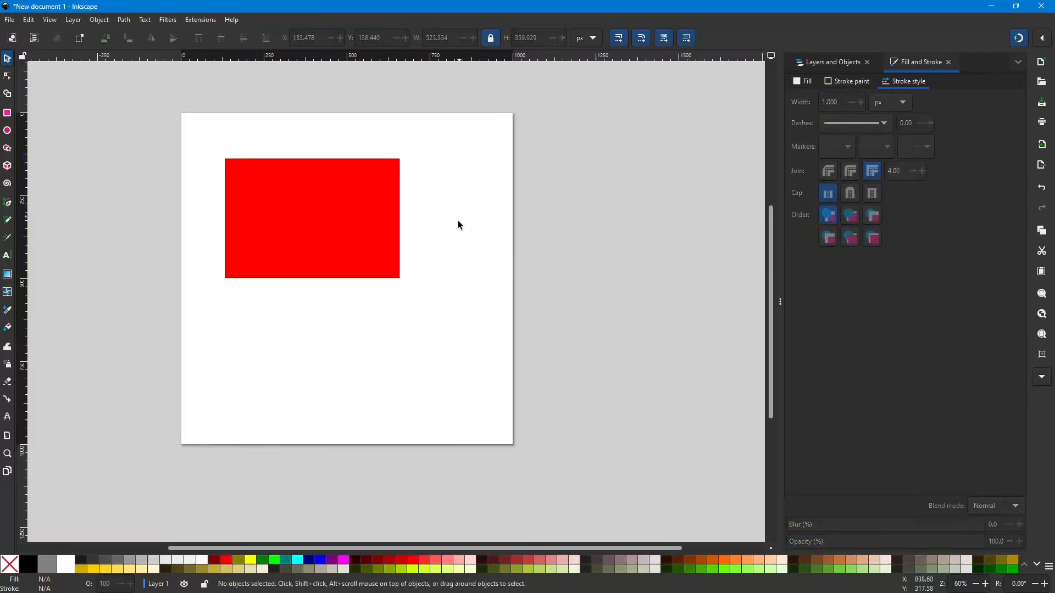
{"action": "scroll", "coordinate": [279, 233], "scroll_direction": "up", "scroll_amount": 3}
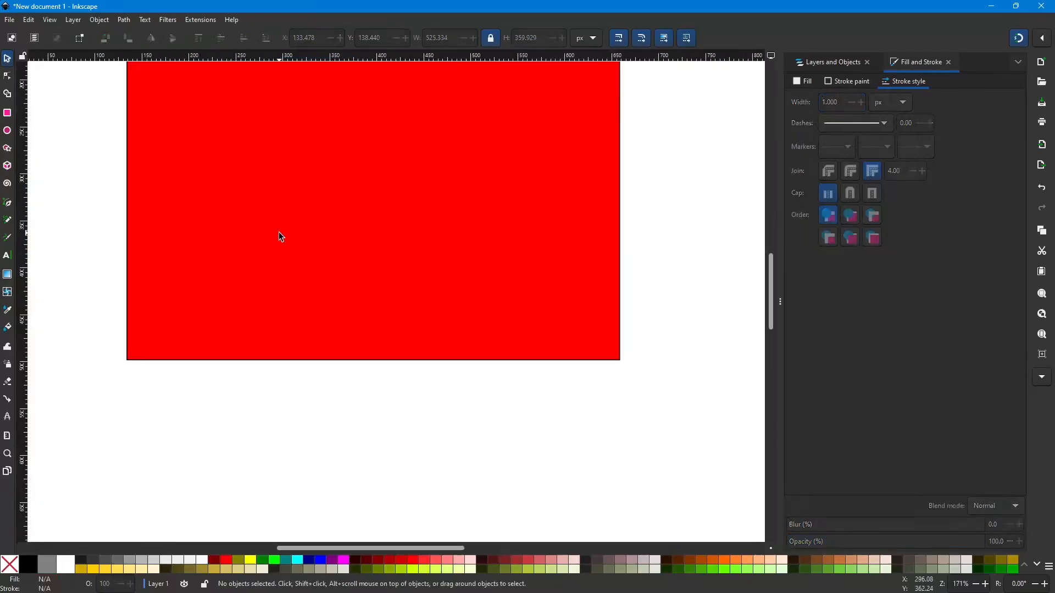
{"action": "scroll", "coordinate": [288, 244], "scroll_direction": "up", "scroll_amount": 2}
{"action": "scroll", "coordinate": [296, 259], "scroll_direction": "down", "scroll_amount": 1}
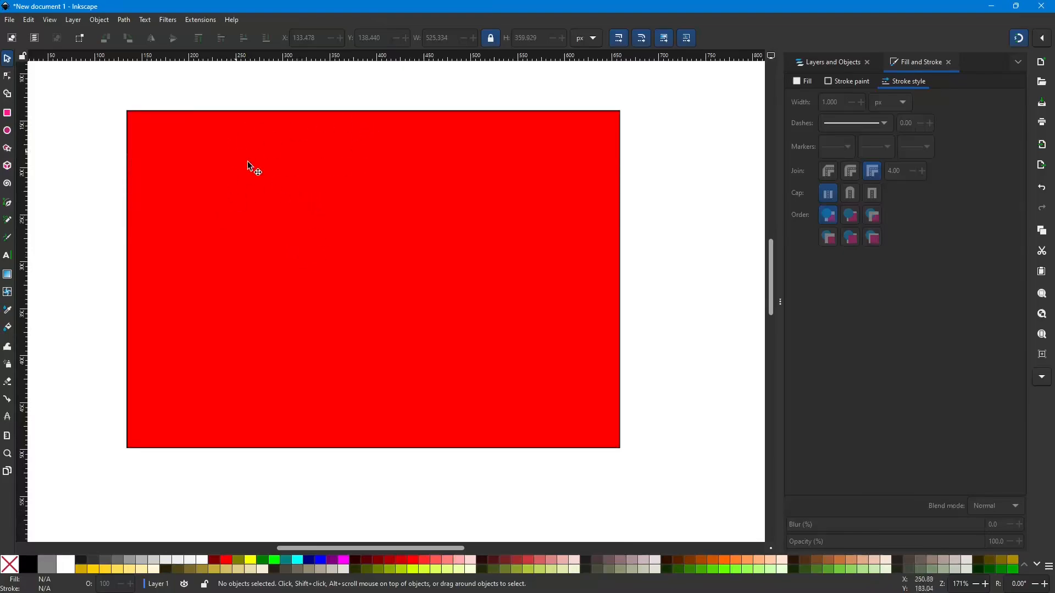
{"action": "scroll", "coordinate": [420, 268], "scroll_direction": "down", "scroll_amount": 4}
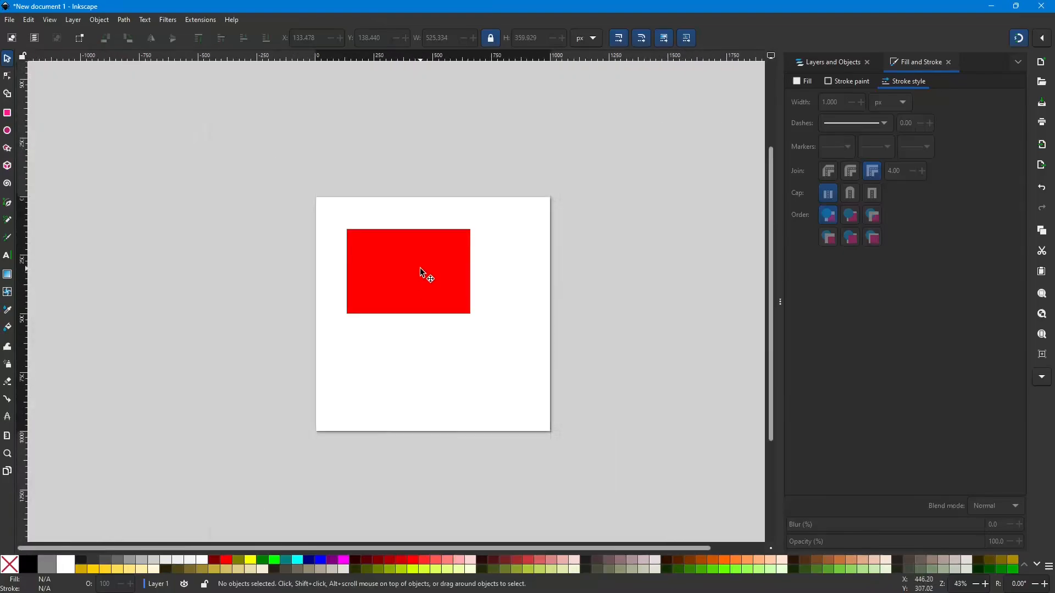
Move the rectangle closer to the page's upper-left corner, at about X 70, Y 61 px, and deselect it.
{"action": "left_click", "coordinate": [431, 285]}
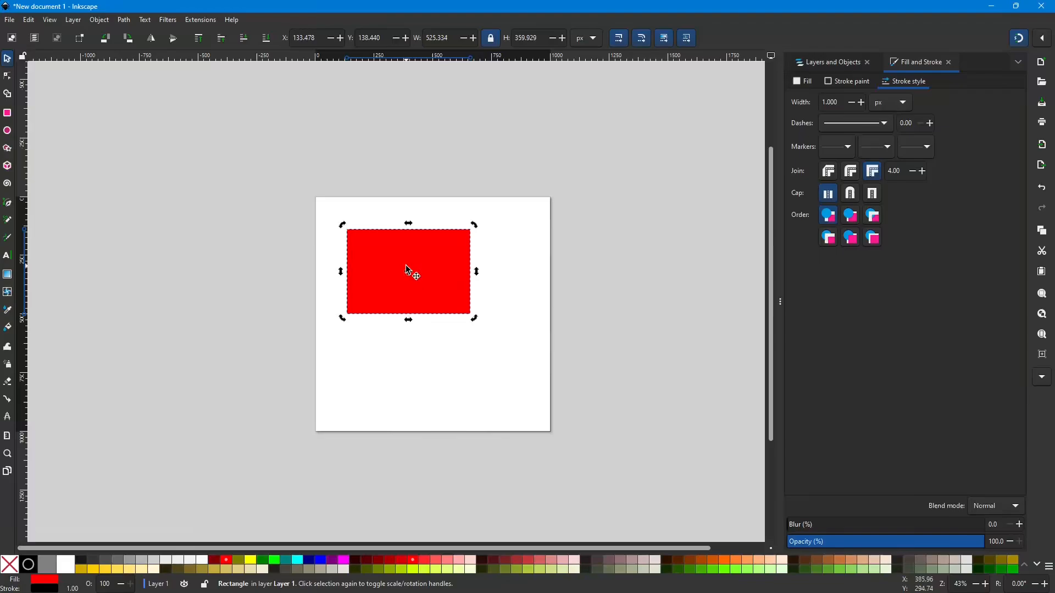
{"action": "left_click_drag", "start_coordinate": [406, 265], "coordinate": [384, 250]}
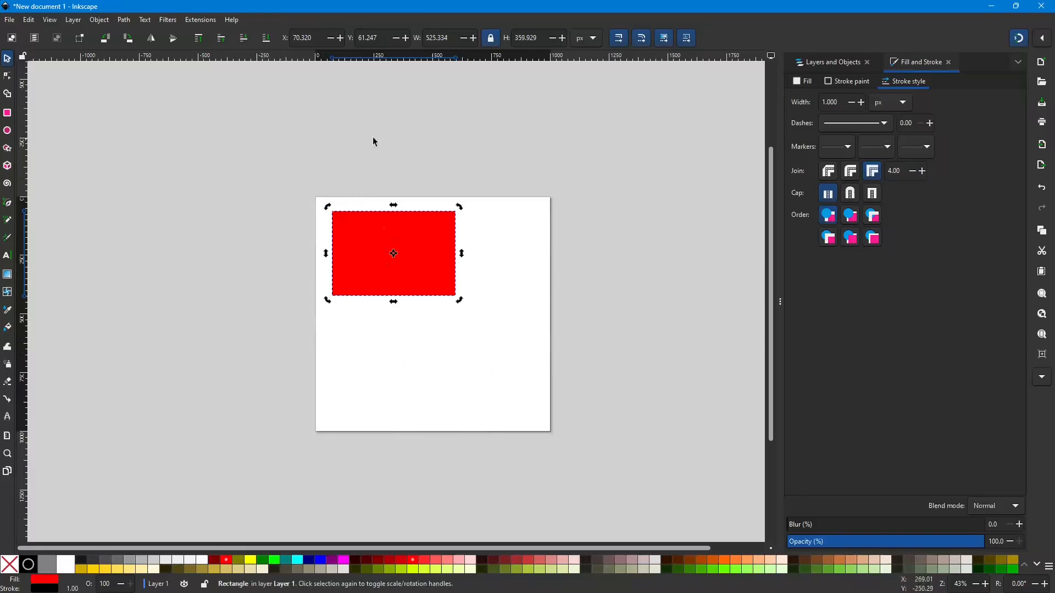
{"action": "left_click", "coordinate": [438, 259]}
{"action": "left_click", "coordinate": [503, 306]}
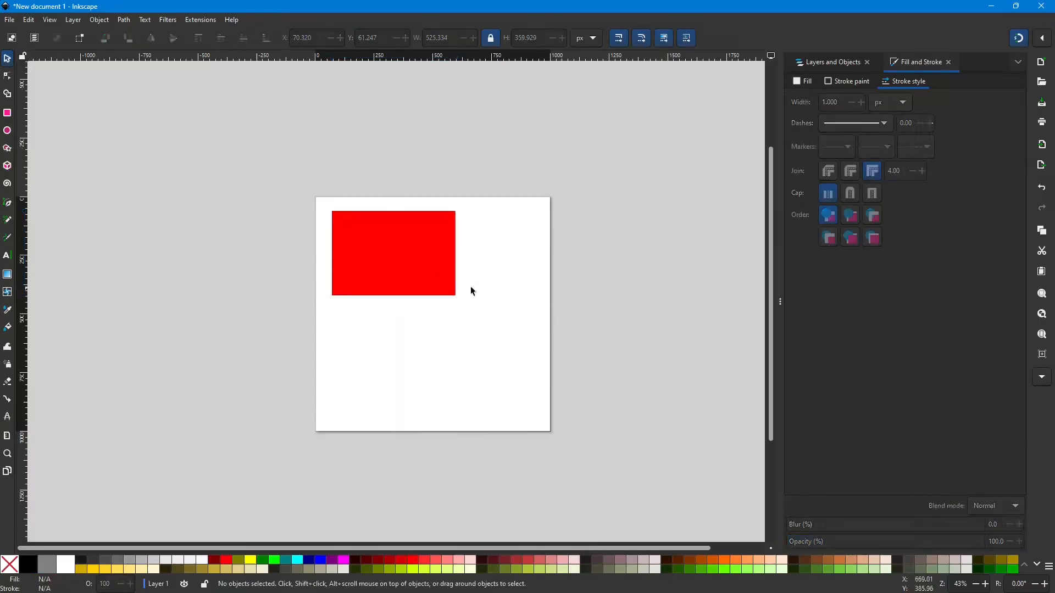
Scale the rectangle down to about 493 by 337 px and display its rotate and skew handles.
{"action": "left_click", "coordinate": [417, 269]}
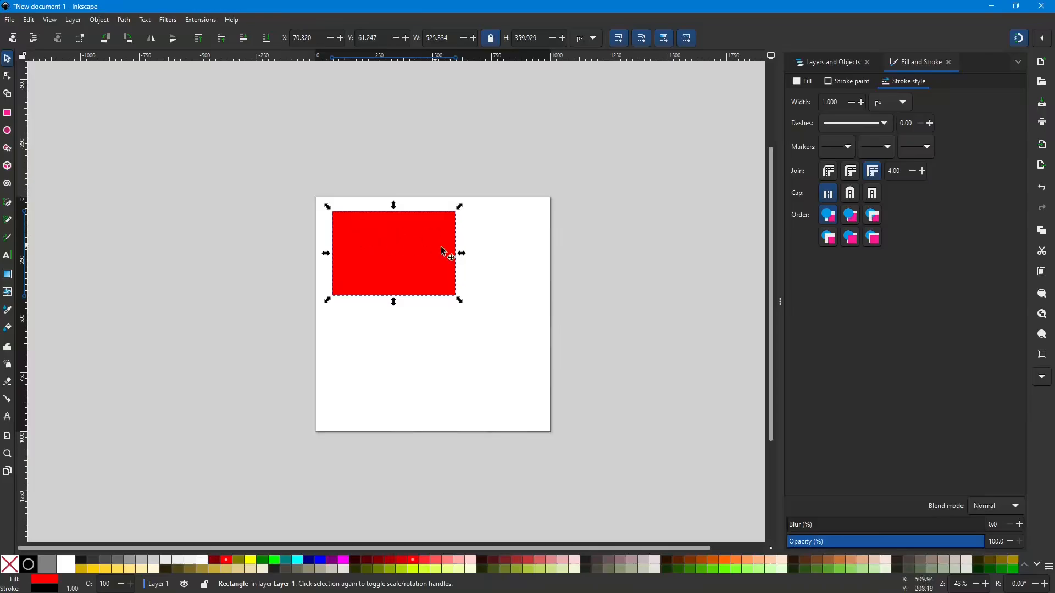
{"action": "left_click", "coordinate": [398, 259]}
{"action": "left_click", "coordinate": [492, 272]}
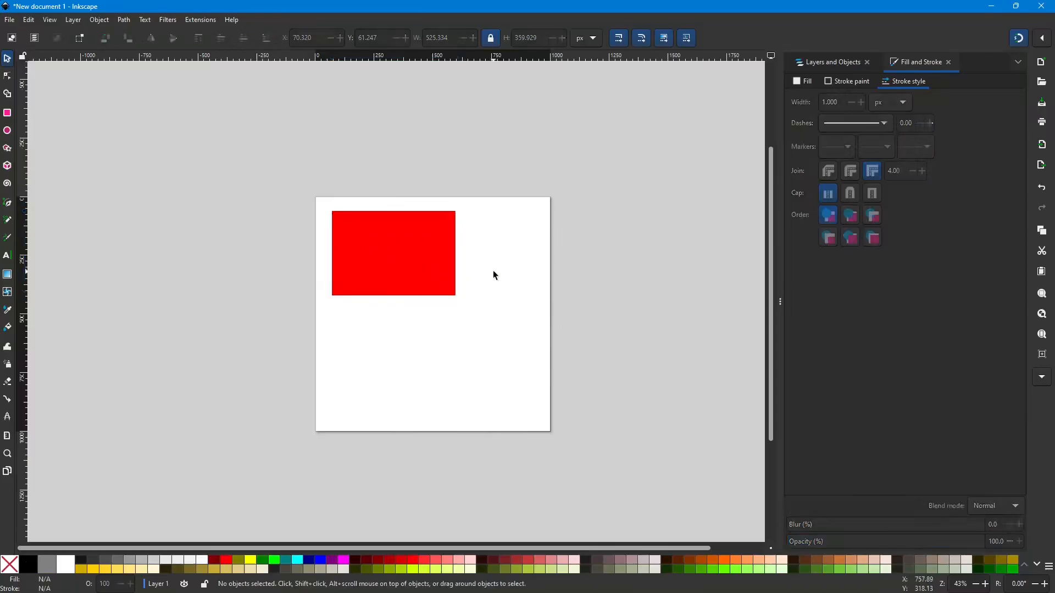
{"action": "left_click", "coordinate": [417, 260]}
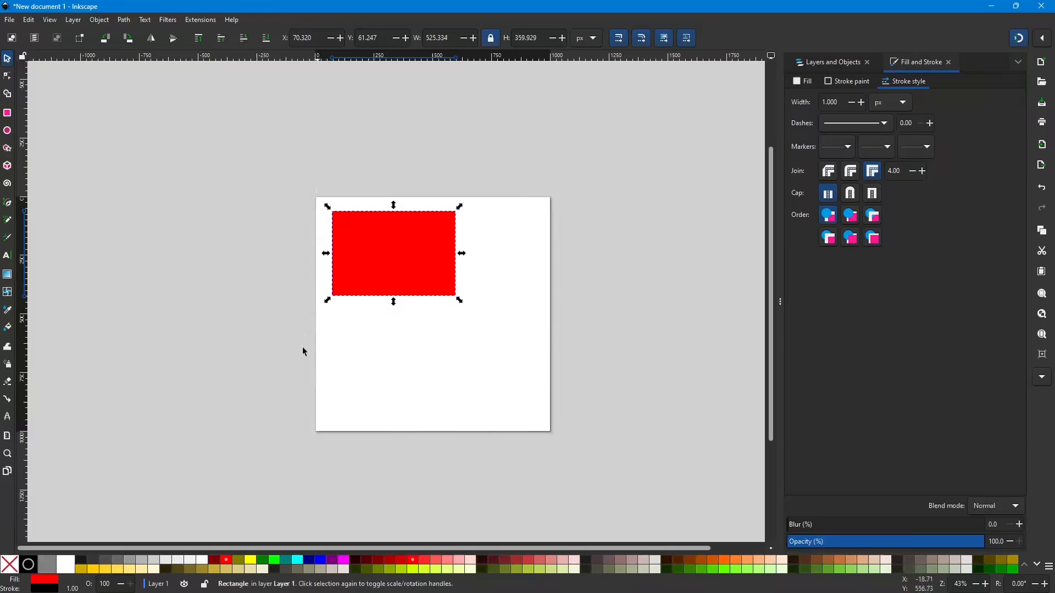
{"action": "mouse_move", "coordinate": [463, 302]}
{"action": "left_mouse_down"}
{"action": "mouse_move", "coordinate": [525, 362]}
{"action": "mouse_move", "coordinate": [432, 304]}
{"action": "mouse_move", "coordinate": [454, 312]}
{"action": "left_mouse_up"}
{"action": "left_click", "coordinate": [412, 259]}
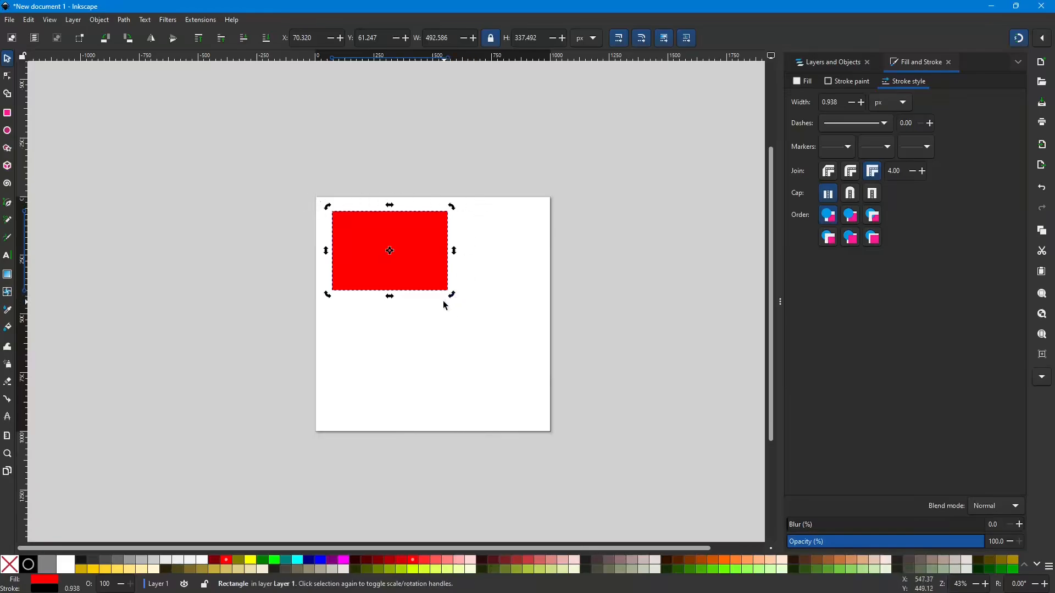
Try skewing the rectangle from its right and bottom edges, and rotate it slightly clockwise.
{"action": "mouse_move", "coordinate": [455, 255]}
{"action": "left_mouse_down"}
{"action": "mouse_move", "coordinate": [453, 239]}
{"action": "mouse_move", "coordinate": [447, 267]}
{"action": "mouse_move", "coordinate": [450, 245]}
{"action": "mouse_move", "coordinate": [452, 255]}
{"action": "left_mouse_up"}
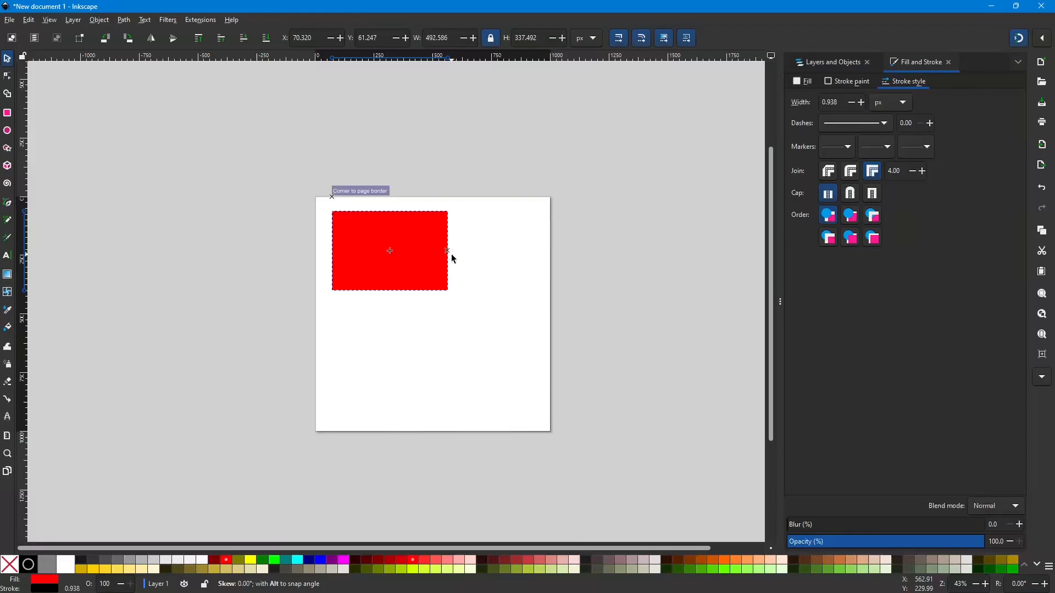
{"action": "mouse_move", "coordinate": [450, 254]}
{"action": "left_mouse_down"}
{"action": "mouse_move", "coordinate": [447, 287]}
{"action": "mouse_move", "coordinate": [452, 205]}
{"action": "mouse_move", "coordinate": [451, 252]}
{"action": "left_mouse_up"}
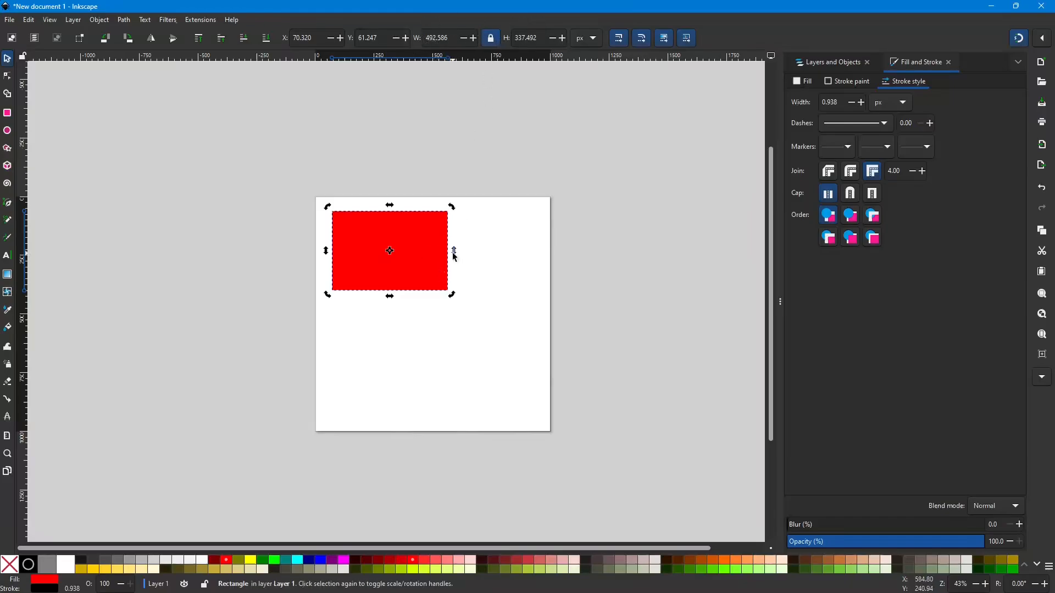
{"action": "key", "text": "alt"}
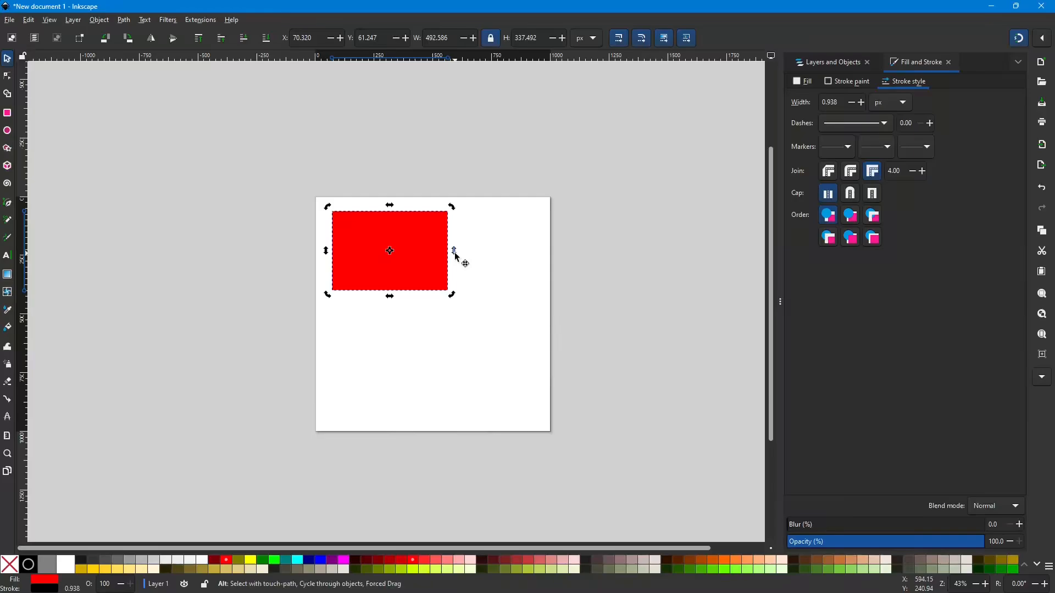
{"action": "mouse_move", "coordinate": [455, 255]}
{"action": "left_mouse_down"}
{"action": "mouse_move", "coordinate": [452, 232]}
{"action": "mouse_move", "coordinate": [444, 268]}
{"action": "mouse_move", "coordinate": [450, 245]}
{"action": "left_mouse_up"}
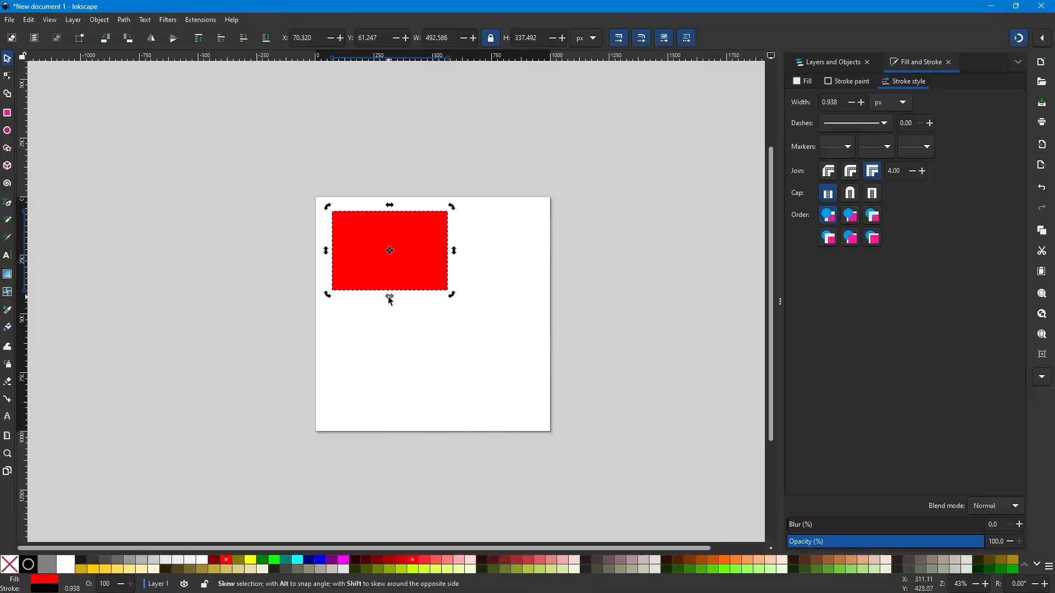
{"action": "mouse_move", "coordinate": [389, 298]}
{"action": "left_mouse_down"}
{"action": "mouse_move", "coordinate": [403, 297]}
{"action": "mouse_move", "coordinate": [389, 293]}
{"action": "left_mouse_up"}
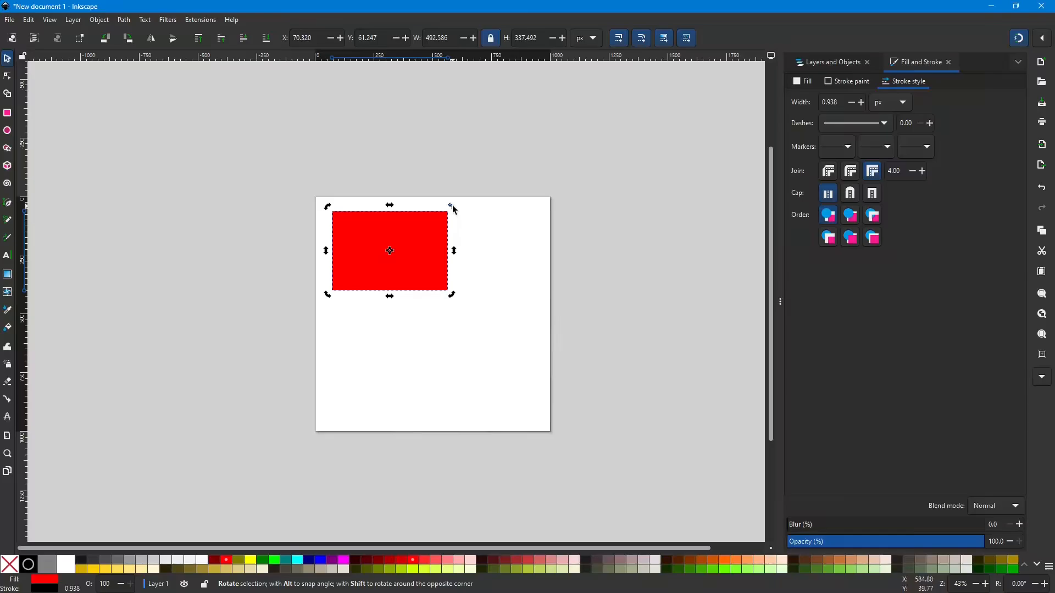
{"action": "mouse_move", "coordinate": [453, 206]}
{"action": "left_mouse_down"}
{"action": "mouse_move", "coordinate": [453, 262]}
{"action": "mouse_move", "coordinate": [419, 302]}
{"action": "mouse_move", "coordinate": [469, 260]}
{"action": "mouse_move", "coordinate": [458, 196]}
{"action": "mouse_move", "coordinate": [453, 205]}
{"action": "left_mouse_up"}
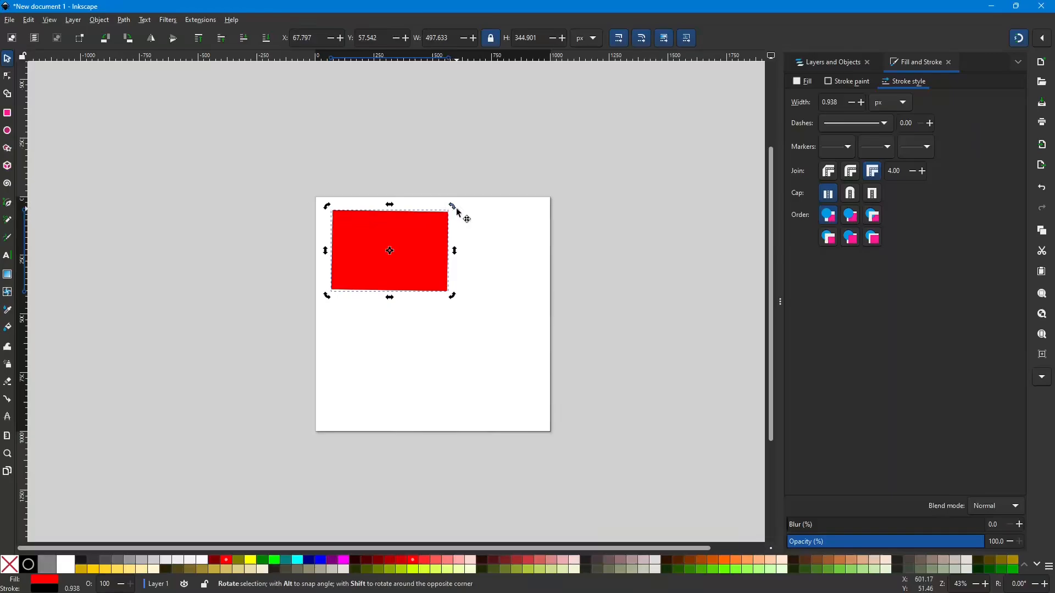
{"action": "mouse_move", "coordinate": [452, 206]}
{"action": "left_mouse_down"}
{"action": "mouse_move", "coordinate": [450, 282]}
{"action": "mouse_move", "coordinate": [427, 300]}
{"action": "mouse_move", "coordinate": [370, 294]}
{"action": "mouse_move", "coordinate": [419, 294]}
{"action": "mouse_move", "coordinate": [439, 282]}
{"action": "mouse_move", "coordinate": [461, 236]}
{"action": "mouse_move", "coordinate": [459, 200]}
{"action": "mouse_move", "coordinate": [462, 209]}
{"action": "left_mouse_up"}
Shift the rotated rectangle slightly downward and delete it from the page.
{"action": "left_click", "coordinate": [433, 254]}
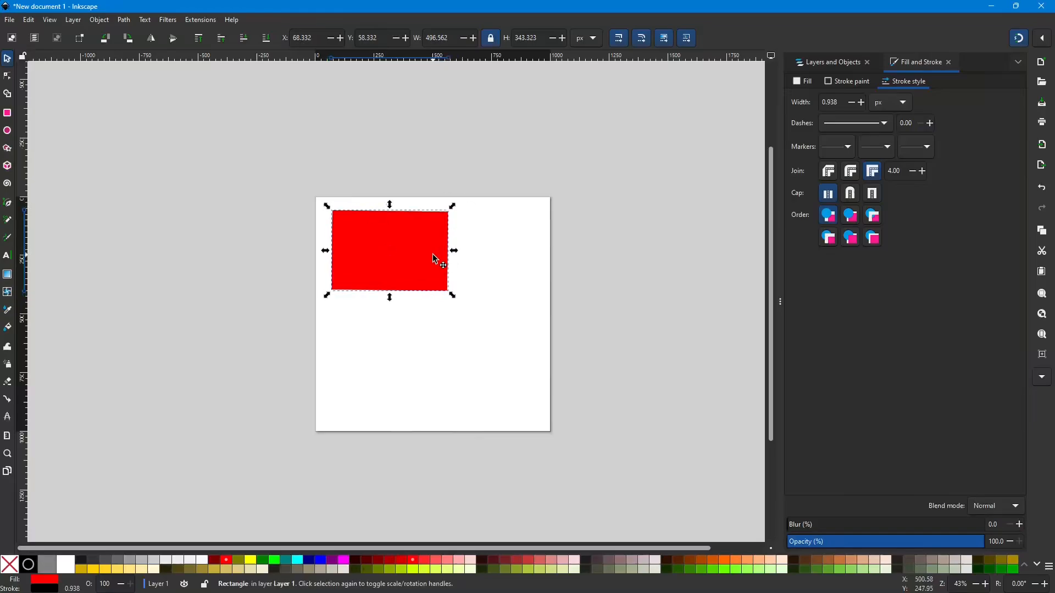
{"action": "mouse_move", "coordinate": [389, 266]}
{"action": "left_mouse_down"}
{"action": "mouse_move", "coordinate": [409, 285]}
{"action": "mouse_move", "coordinate": [390, 269]}
{"action": "left_mouse_up"}
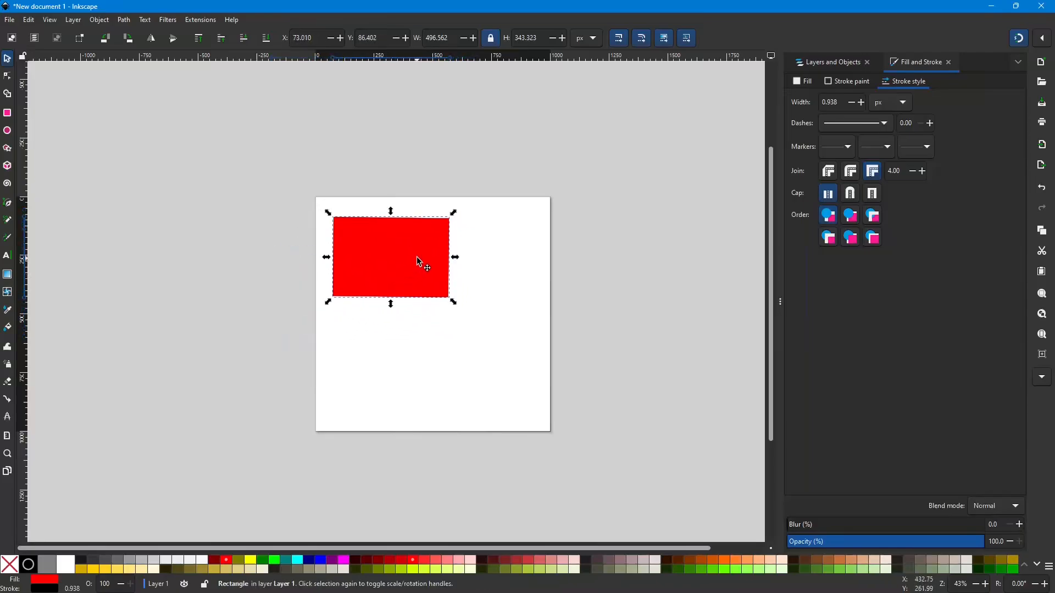
{"action": "key", "text": "Delete"}
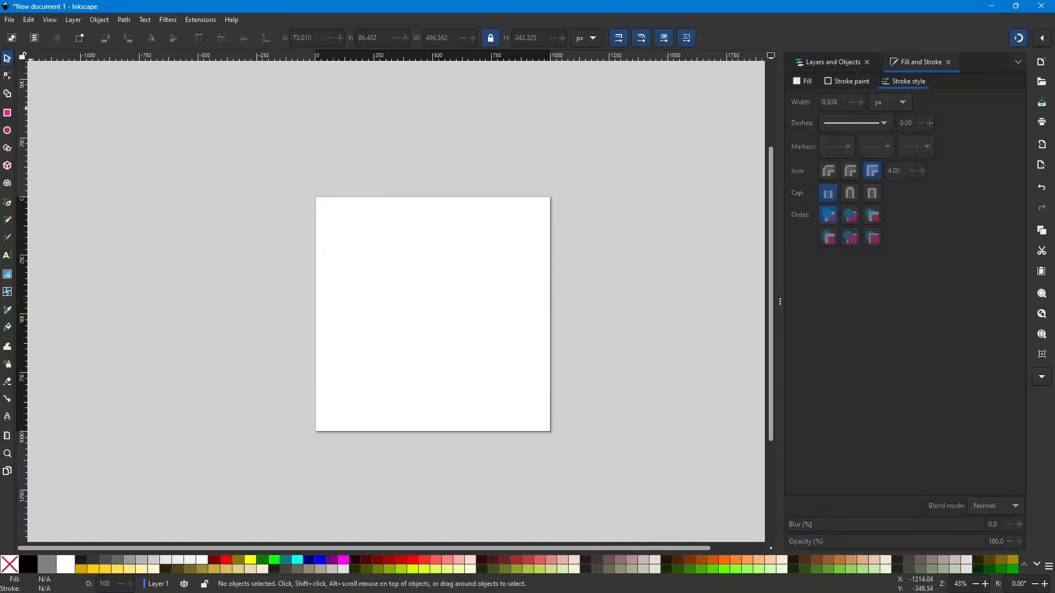
Draw a new rectangle about 463 by 276 px in the page's upper half and move it to about X 147, Y 168 px.
{"action": "left_click", "coordinate": [8, 115]}
{"action": "left_click_drag", "start_coordinate": [360, 240], "coordinate": [469, 305]}
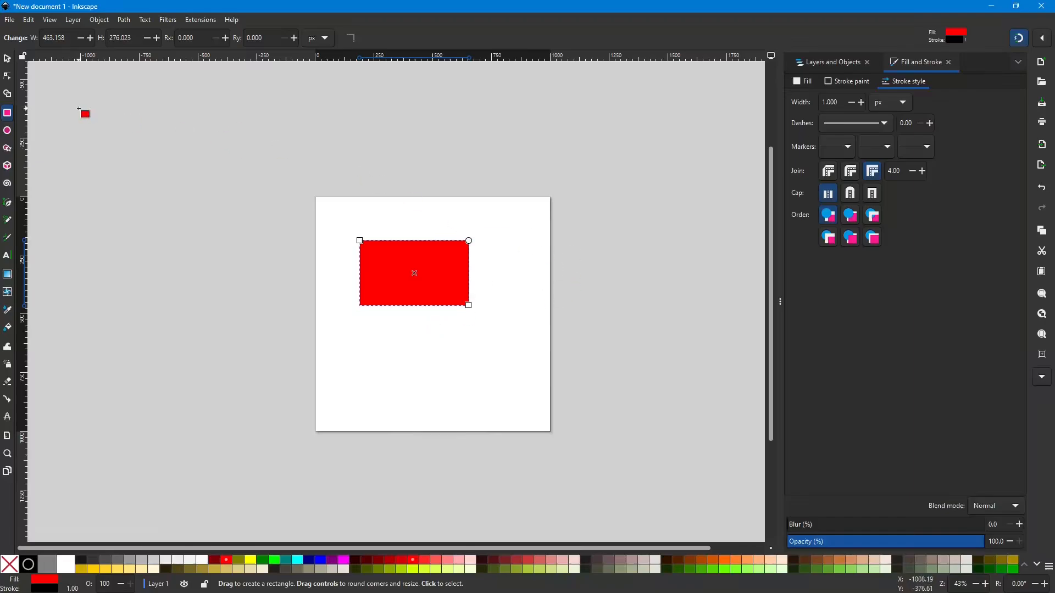
{"action": "left_click", "coordinate": [8, 61]}
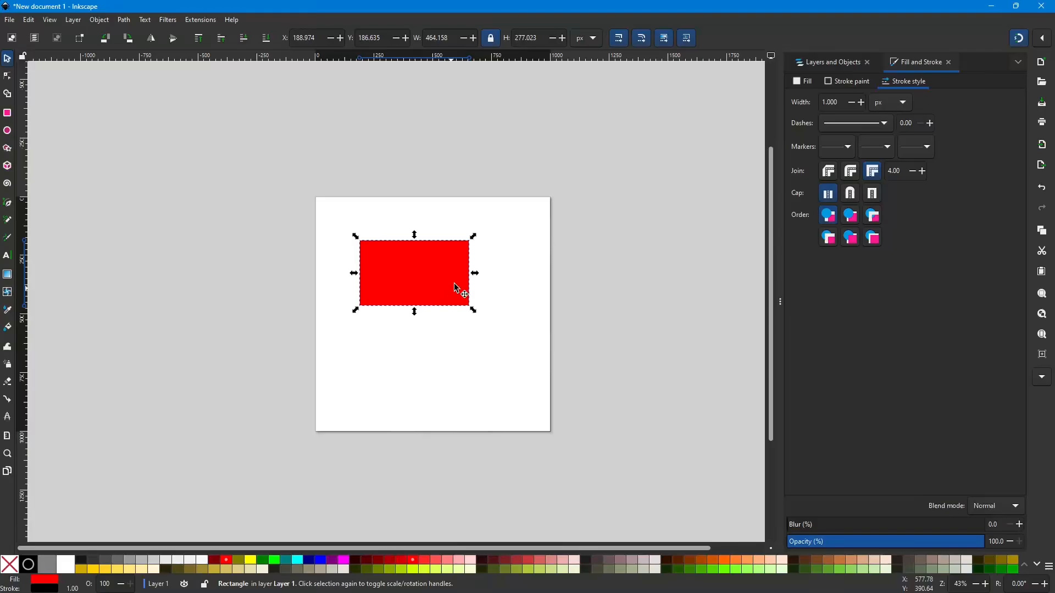
{"action": "left_click", "coordinate": [444, 294]}
{"action": "left_click", "coordinate": [219, 244]}
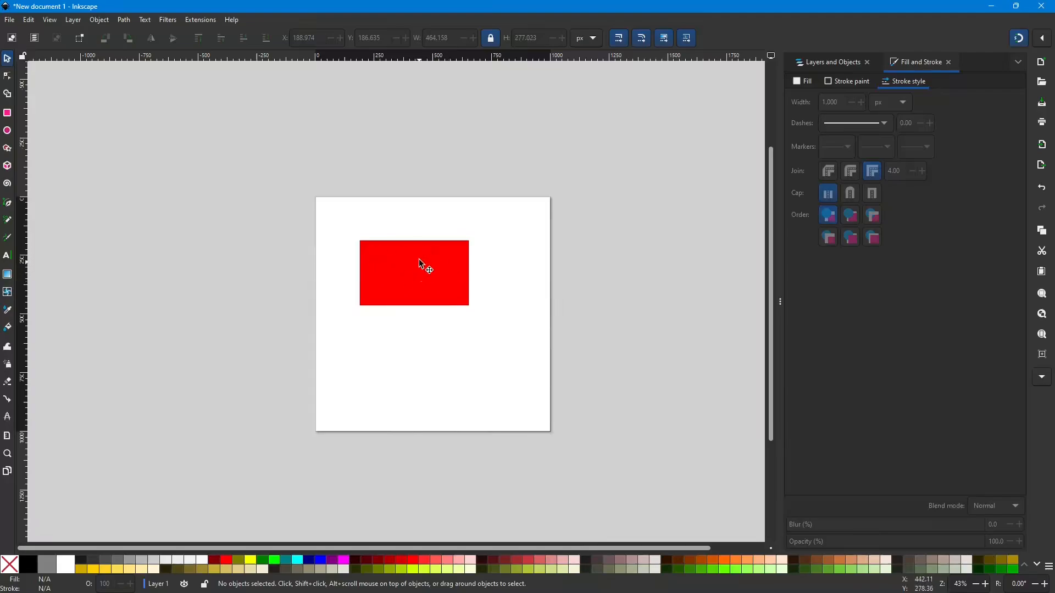
{"action": "left_click", "coordinate": [429, 286]}
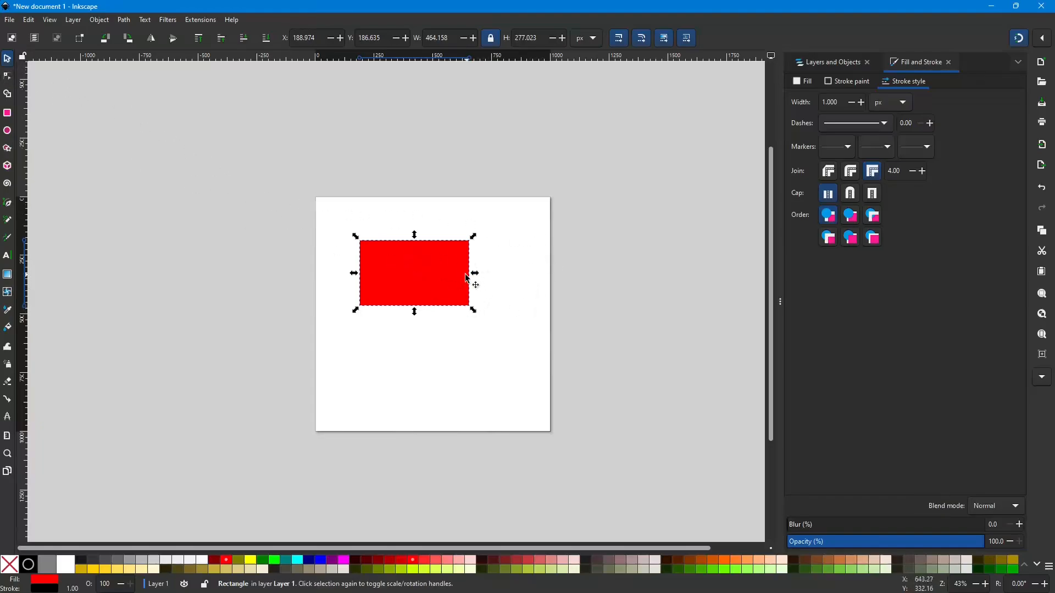
{"action": "mouse_move", "coordinate": [429, 280]}
{"action": "left_mouse_down"}
{"action": "mouse_move", "coordinate": [416, 266]}
{"action": "mouse_move", "coordinate": [410, 281]}
{"action": "mouse_move", "coordinate": [420, 273]}
{"action": "left_mouse_up"}
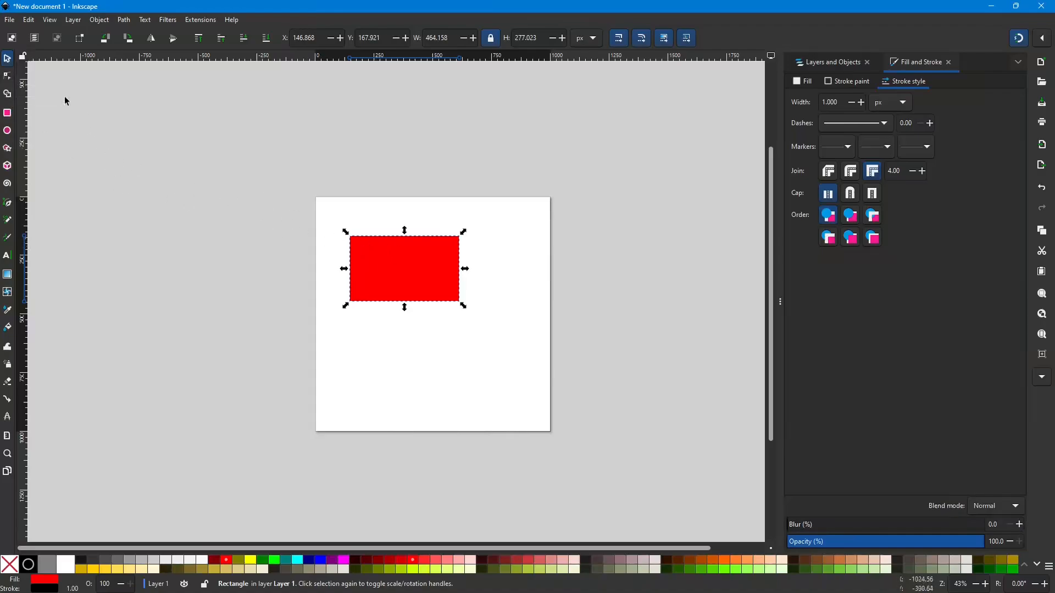
Resize the rectangle by its lower-right corner node to about 403 by 317 px, and reselect it with the Selector tool.
{"action": "left_click", "coordinate": [8, 77]}
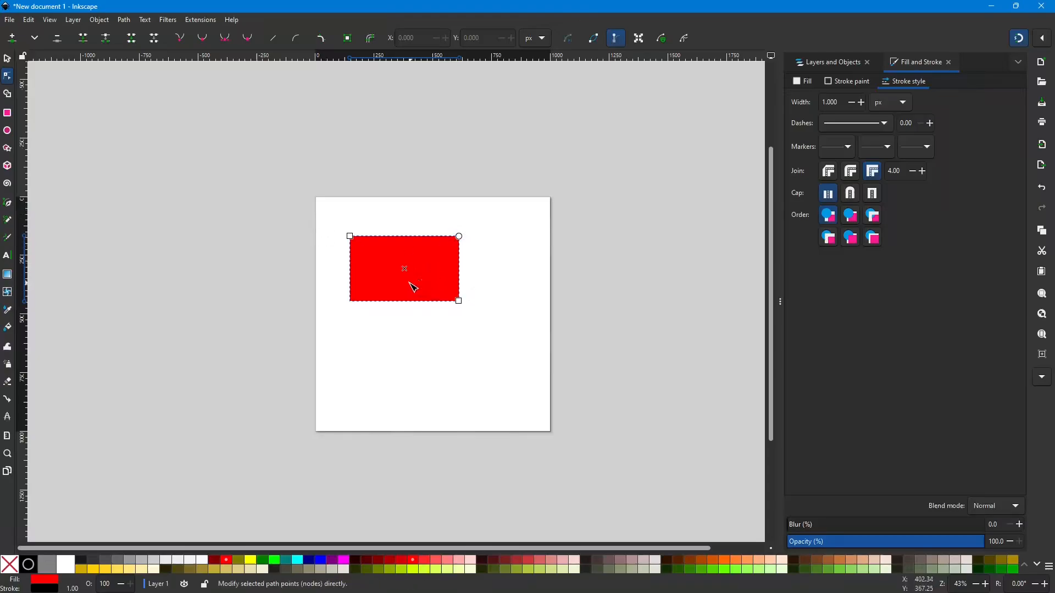
{"action": "mouse_move", "coordinate": [459, 301]}
{"action": "left_mouse_down"}
{"action": "mouse_move", "coordinate": [434, 286]}
{"action": "mouse_move", "coordinate": [549, 337]}
{"action": "mouse_move", "coordinate": [528, 297]}
{"action": "mouse_move", "coordinate": [522, 412]}
{"action": "mouse_move", "coordinate": [394, 390]}
{"action": "mouse_move", "coordinate": [498, 313]}
{"action": "mouse_move", "coordinate": [483, 325]}
{"action": "mouse_move", "coordinate": [463, 313]}
{"action": "mouse_move", "coordinate": [463, 298]}
{"action": "mouse_move", "coordinate": [445, 310]}
{"action": "left_mouse_up"}
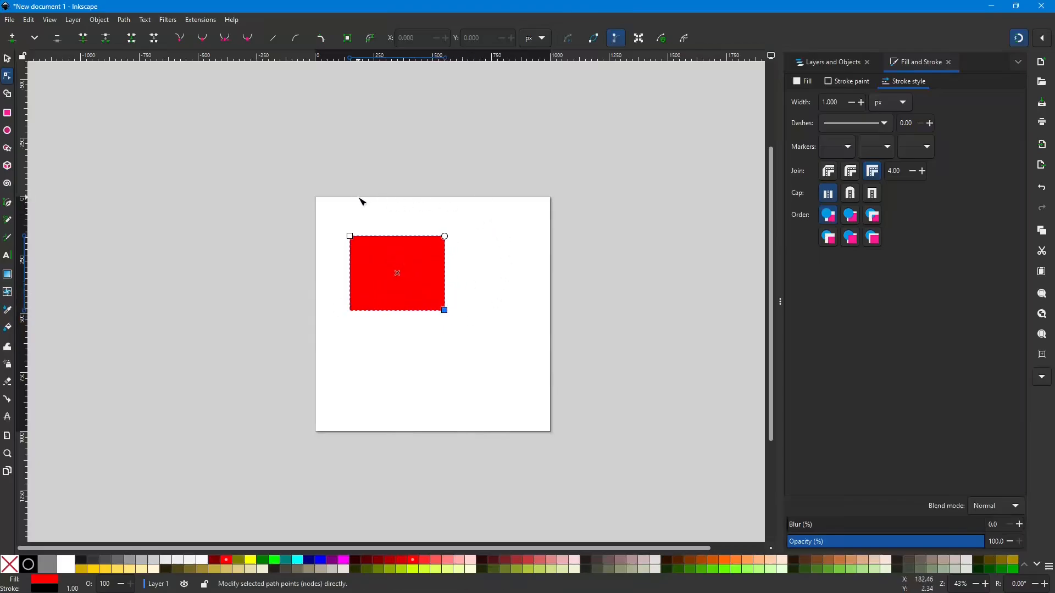
{"action": "left_click", "coordinate": [362, 202]}
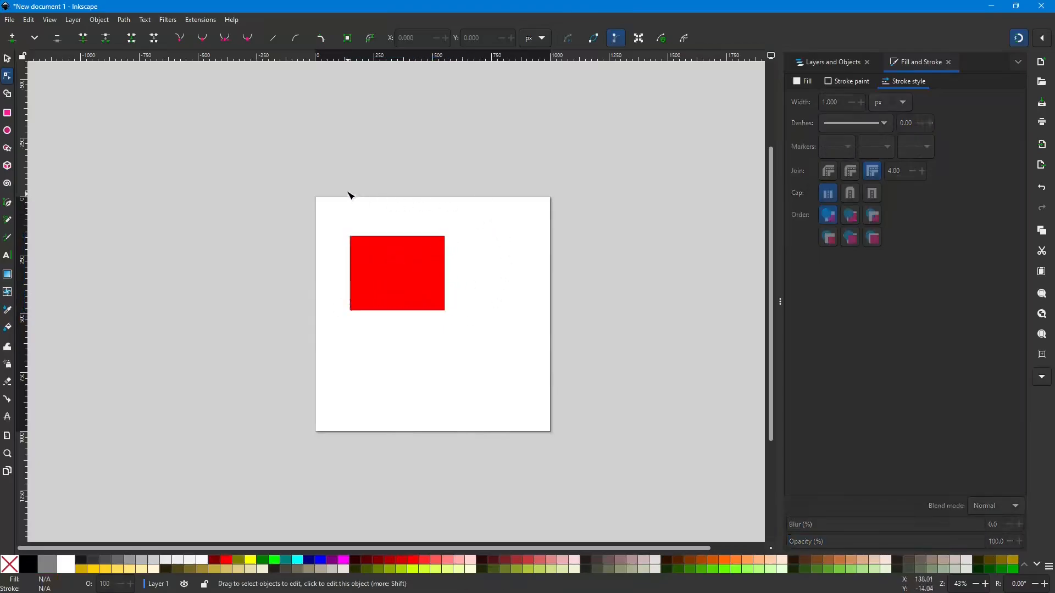
{"action": "left_click", "coordinate": [7, 59]}
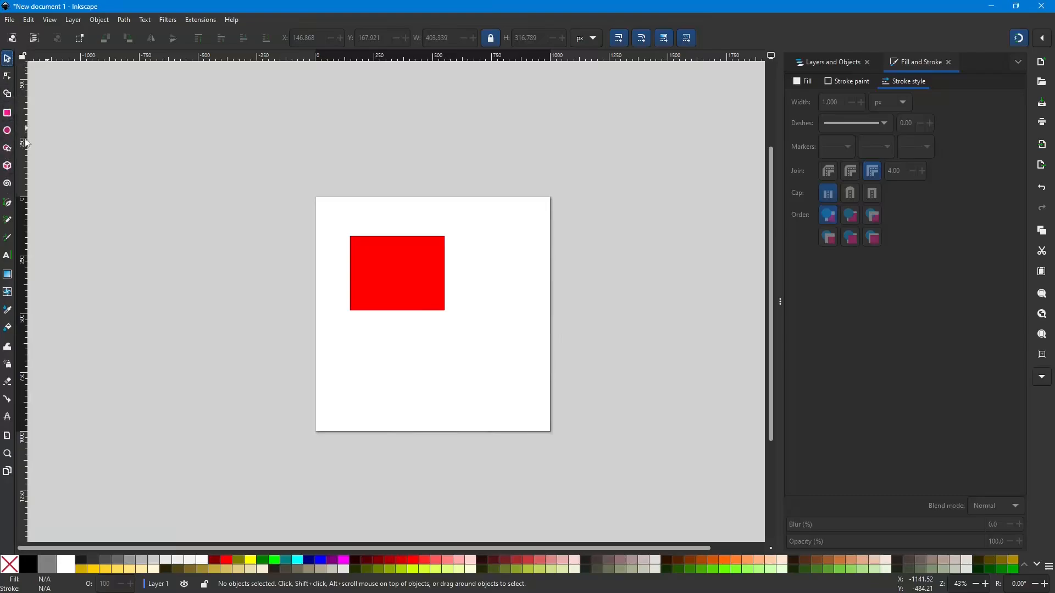
{"action": "left_click", "coordinate": [411, 273]}
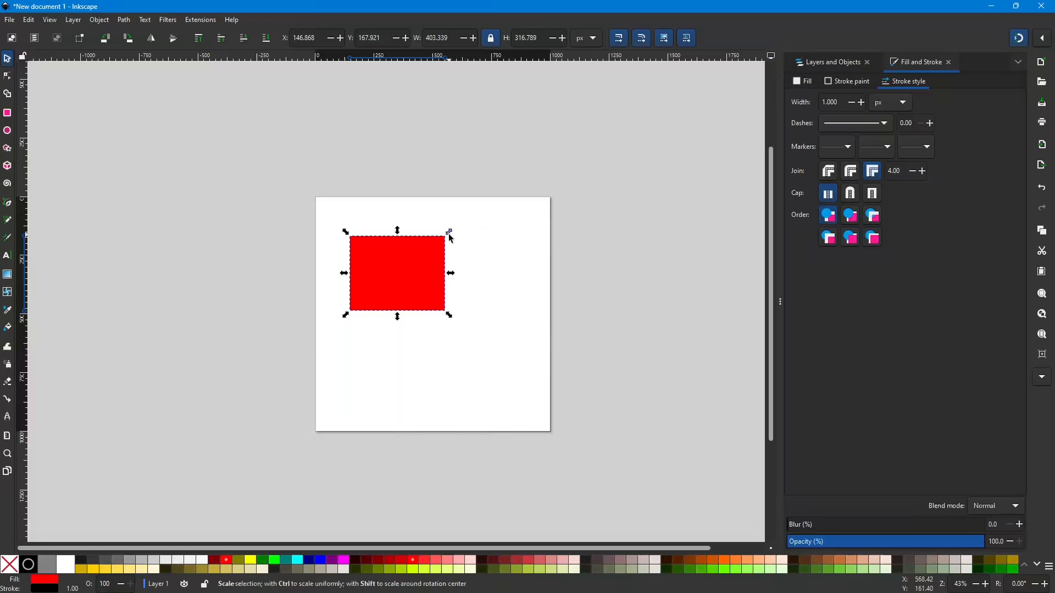
Scale the rectangle proportionally from its upper-right corner to about 462 by 363 px and switch it to its rotation handles.
{"action": "left_click_drag", "start_coordinate": [450, 238], "coordinate": [463, 218]}
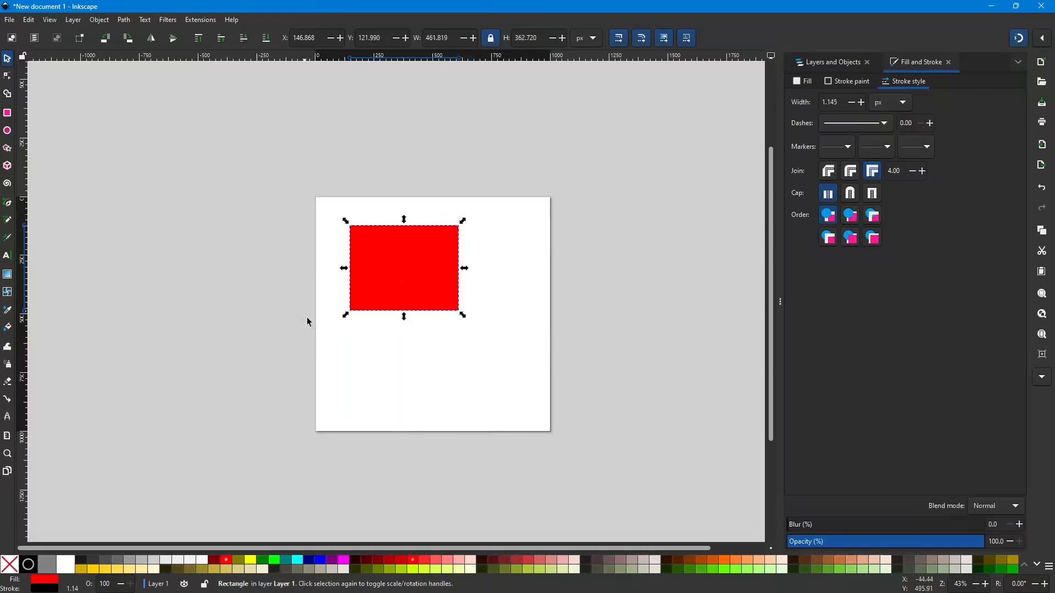
{"action": "left_click", "coordinate": [441, 301]}
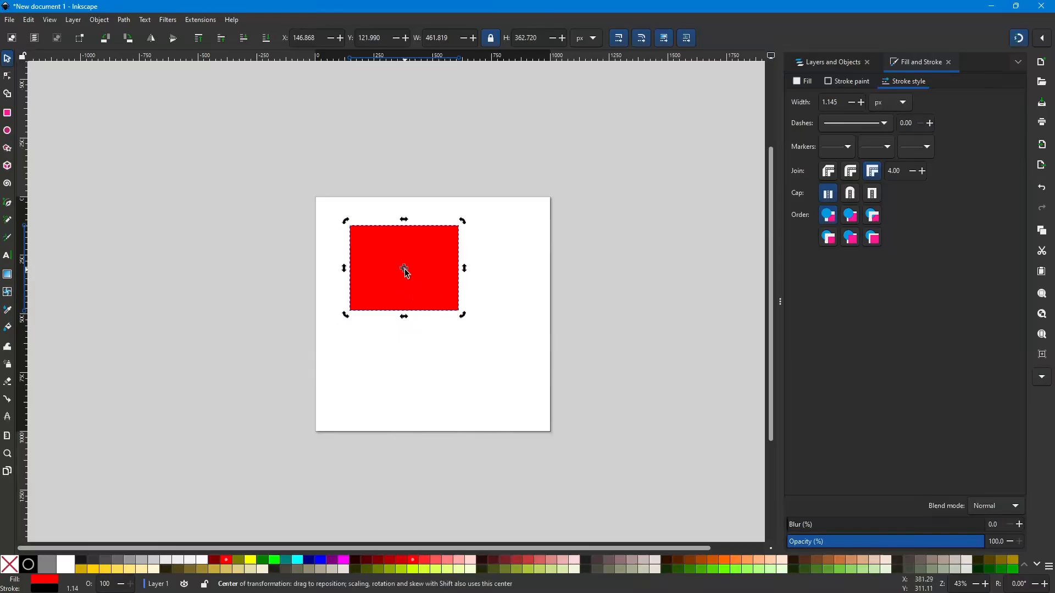
Examine the rectangle's rotation centre up close, look over the whole page and its surroundings, and deselect the rectangle.
{"action": "scroll", "coordinate": [406, 269], "scroll_direction": "up", "scroll_amount": 4}
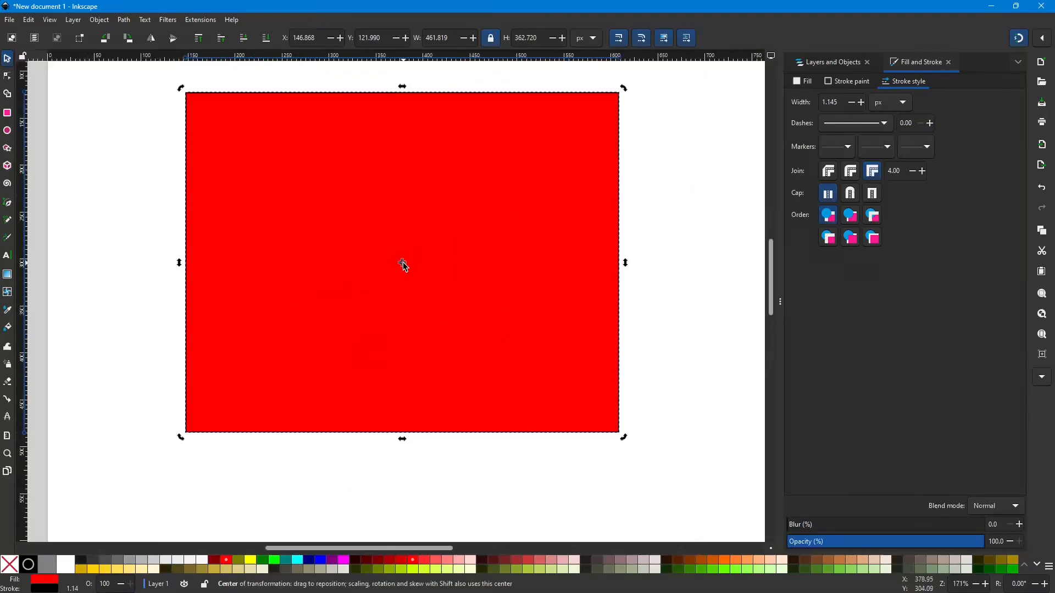
{"action": "scroll", "coordinate": [482, 303], "scroll_direction": "down", "scroll_amount": 4}
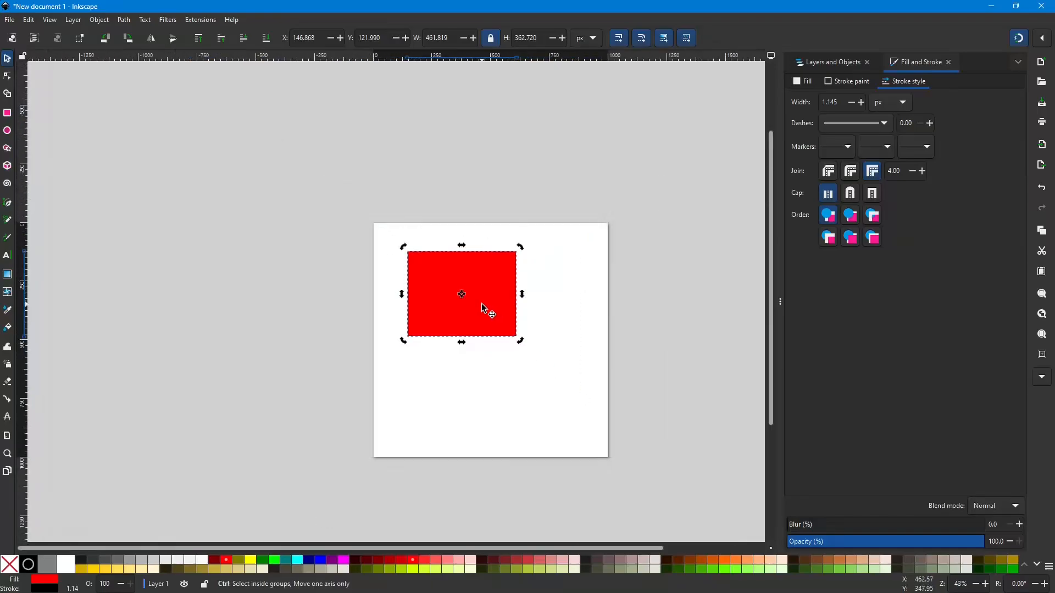
{"action": "scroll", "coordinate": [482, 305], "scroll_direction": "down", "scroll_amount": 3}
{"action": "scroll", "coordinate": [490, 313], "scroll_direction": "up", "scroll_amount": 4}
{"action": "scroll", "coordinate": [490, 312], "scroll_direction": "right", "scroll_amount": 8}
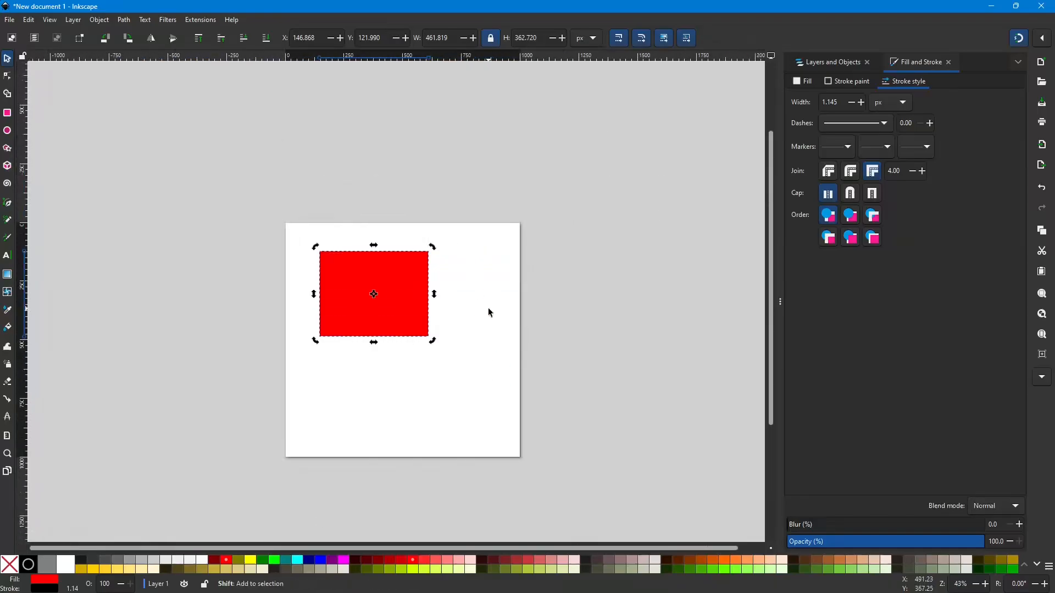
{"action": "scroll", "coordinate": [490, 313], "scroll_direction": "down", "scroll_amount": 2}
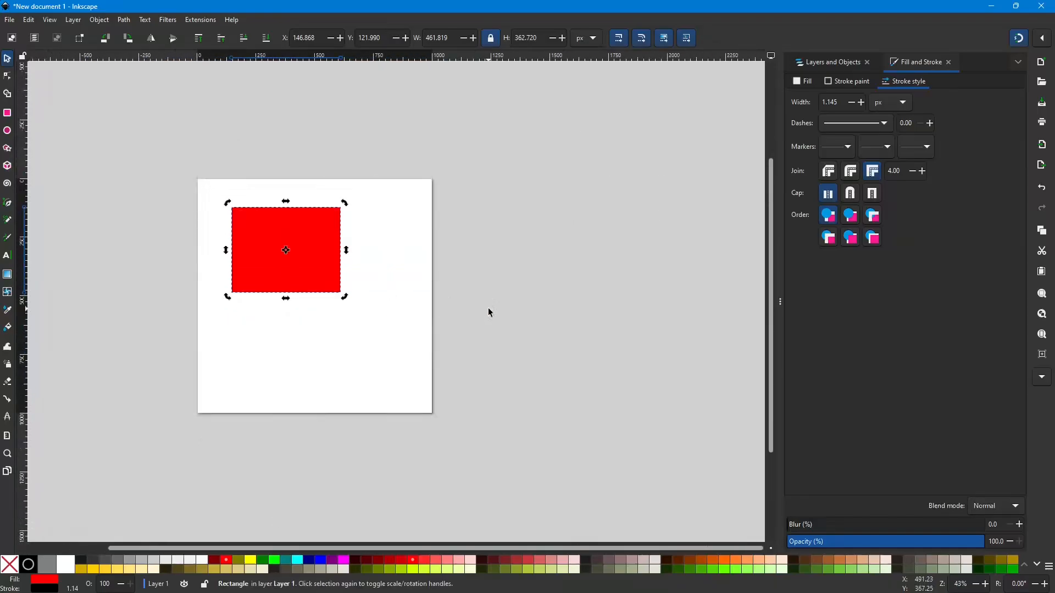
{"action": "left_click", "coordinate": [325, 270]}
{"action": "left_click", "coordinate": [466, 255]}
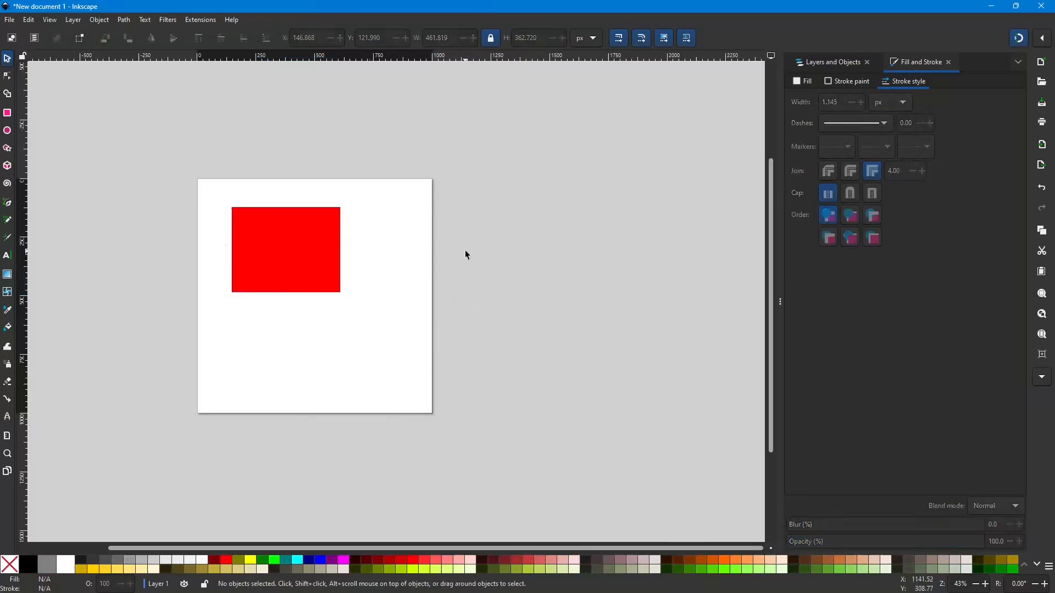